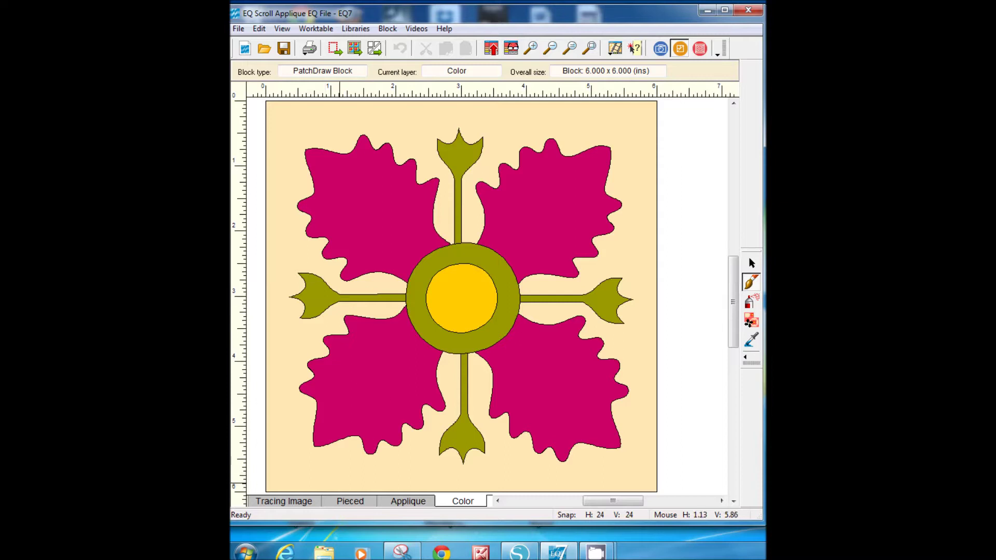
On the Applique layer, move the upper-left leaf to about x 0.05, y 0.11 and shift the upper stem clear of the centre ring
left_click(411, 504)
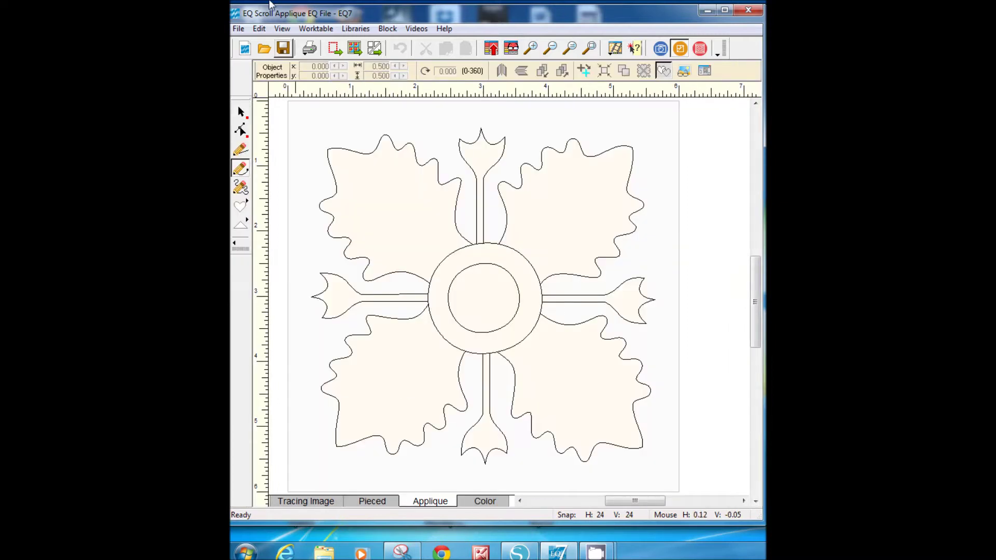
left_click(240, 112)
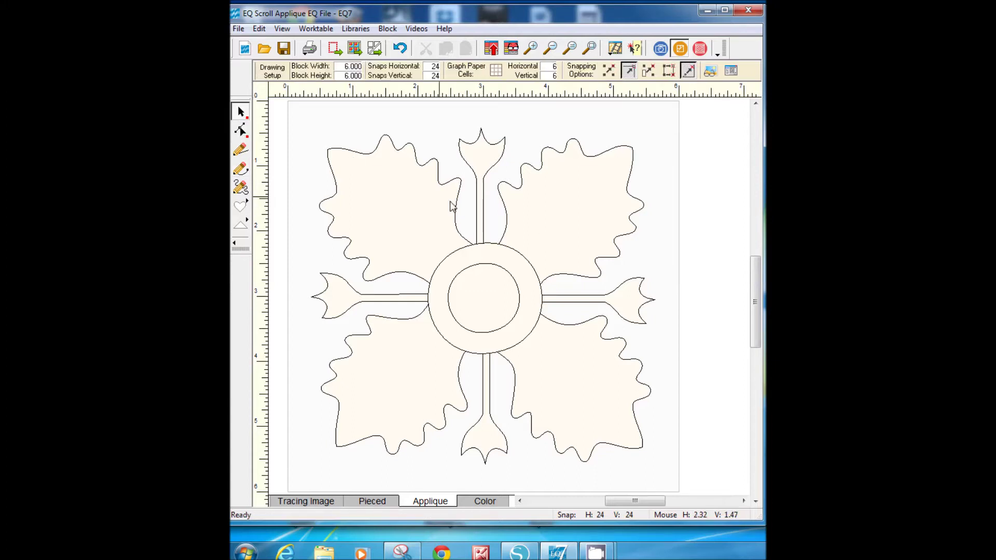
left_click(456, 224)
left_click_drag(396, 209, 367, 182)
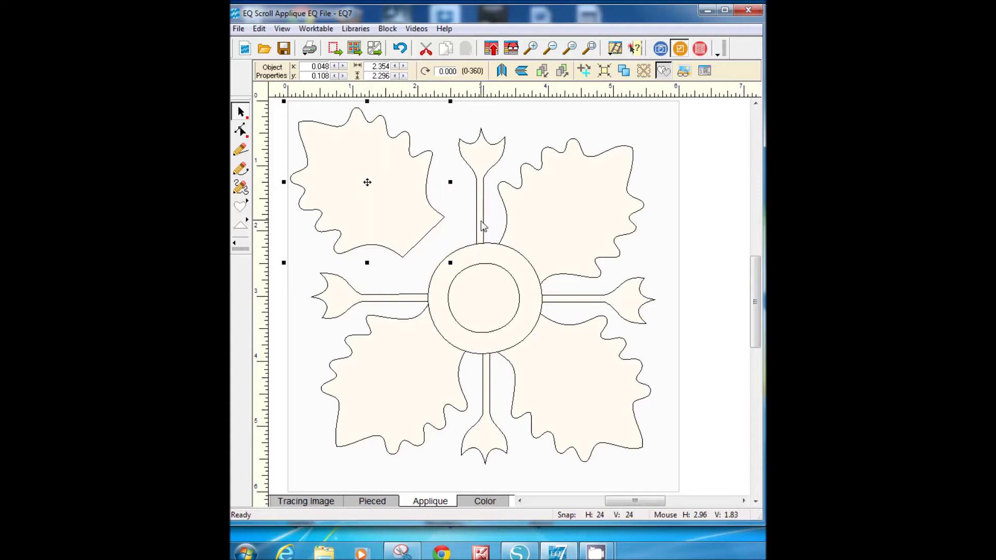
left_click(483, 223)
left_click_drag(482, 191, 470, 170)
Delete the three other leaves and the three other stems, keeping one of each plus the centre circles
left_click(610, 259)
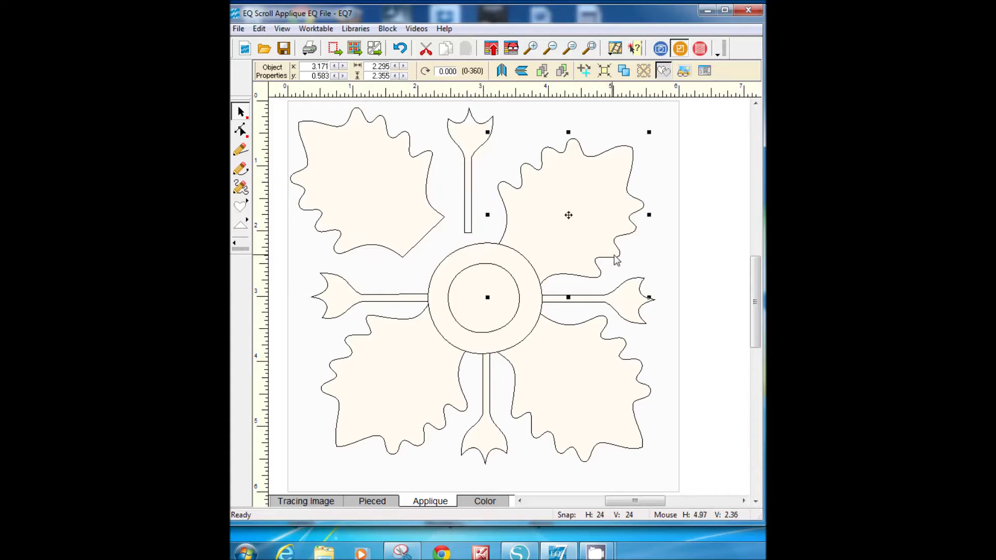
key("Delete")
left_click(623, 451)
key("Delete")
left_click(425, 436)
key("Delete")
left_click(493, 449)
key("Delete")
left_click(638, 326)
key("Delete")
left_click(395, 298)
key("Delete")
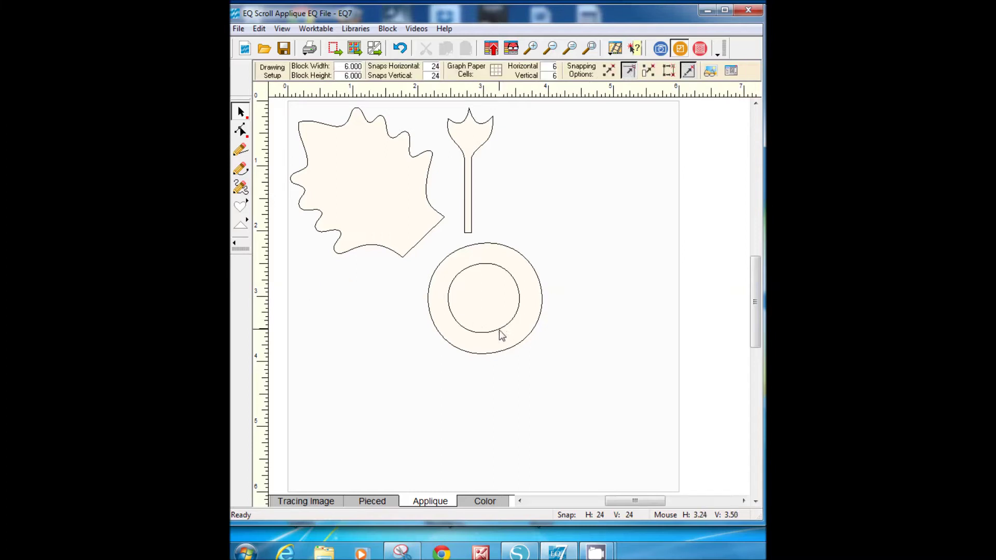
Separate the two centre circles, placing the small one at about x 0.33, y 2.96 and lowering the large one slightly
left_click(501, 332)
left_click_drag(485, 297, 344, 313)
left_click(500, 357)
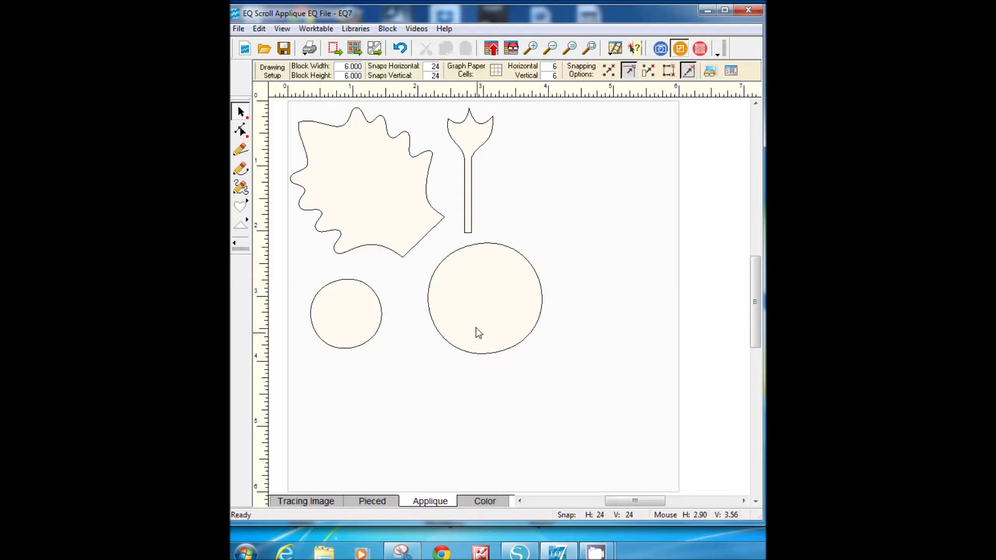
left_click(503, 353)
left_click_drag(485, 301, 479, 329)
left_click(353, 348)
left_click(344, 317)
left_click_drag(343, 316, 345, 327)
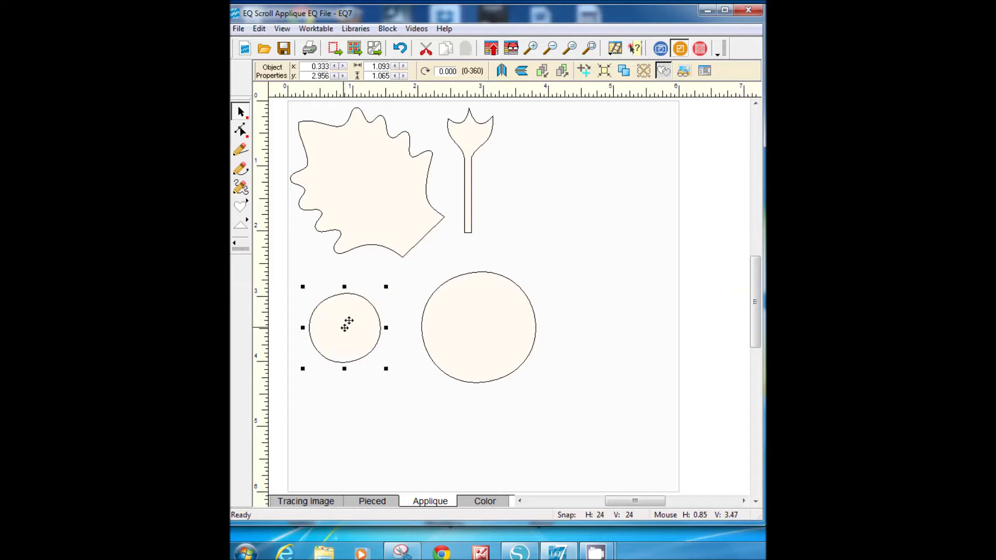
Move the stem further from the leaf, to about x 2.68, y 0.18
left_click(470, 231)
left_click_drag(473, 167, 488, 172)
left_click(568, 206)
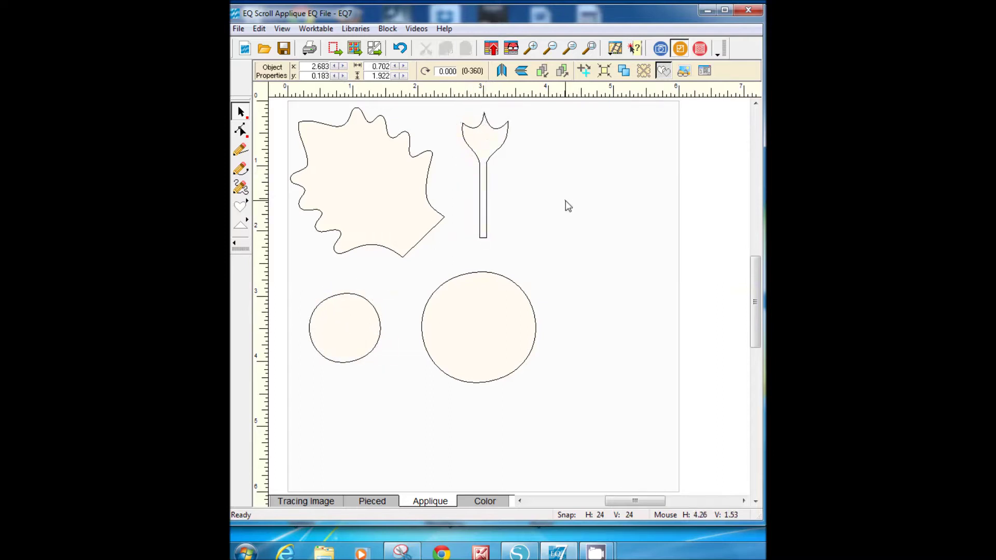
On the Color layer, paint the block background white
left_click(491, 502)
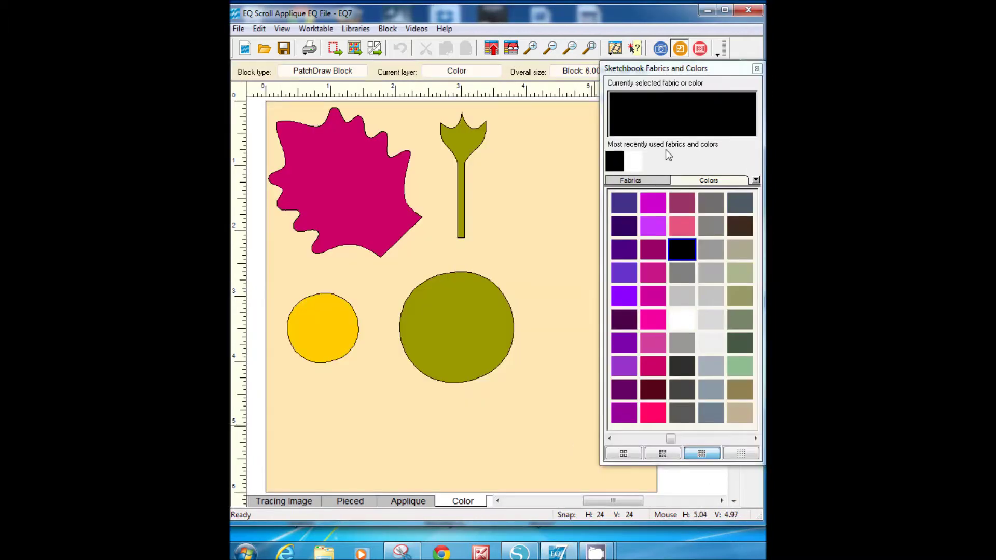
left_click(634, 163)
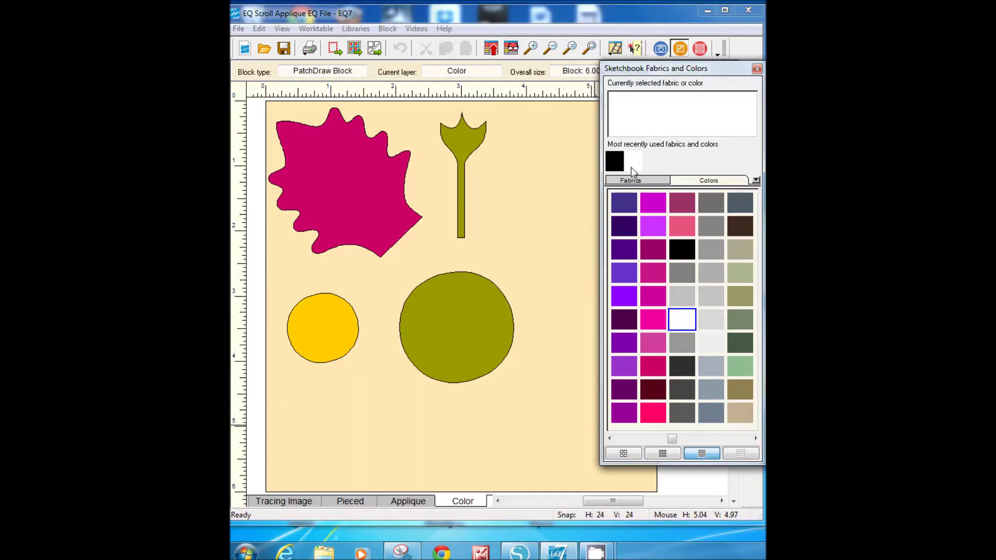
left_click(535, 194)
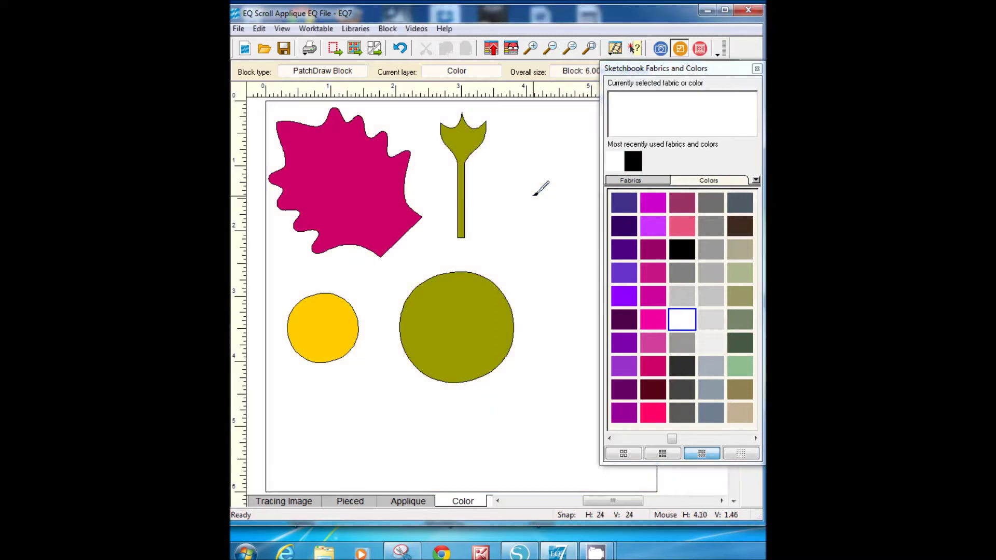
Paint the stem, the leaf and both circles black, and close the color palette
left_click(633, 162)
left_click(460, 140)
left_click(376, 164)
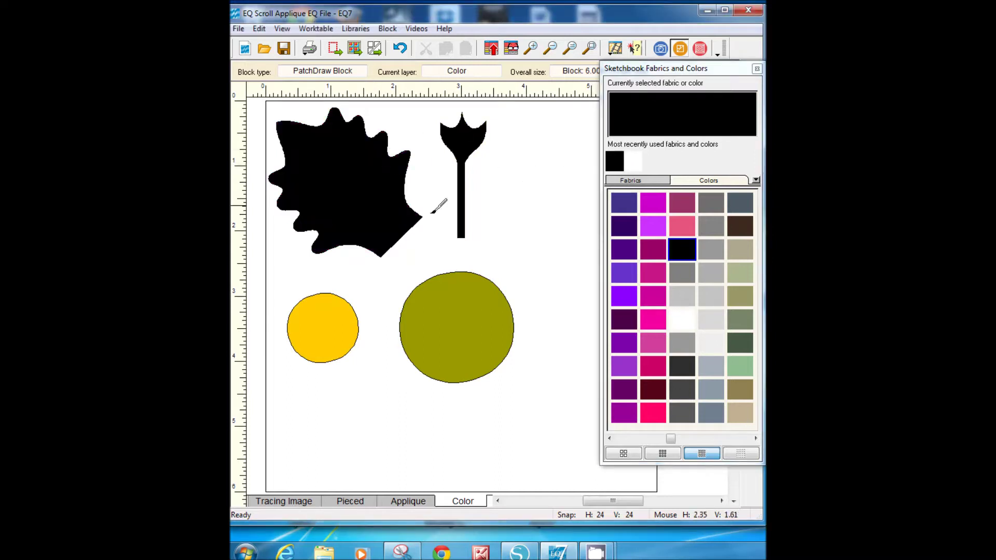
left_click(461, 329)
left_click(323, 332)
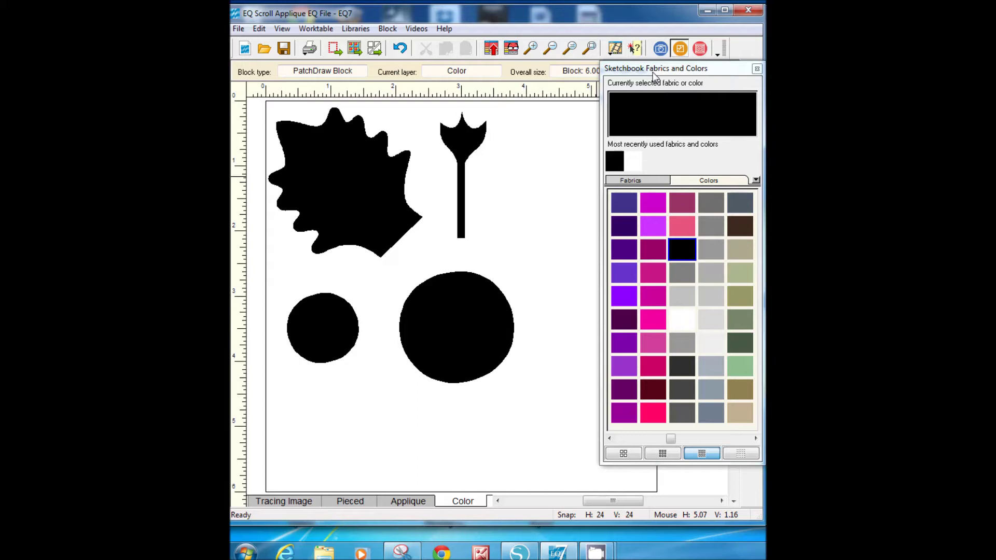
left_click(757, 68)
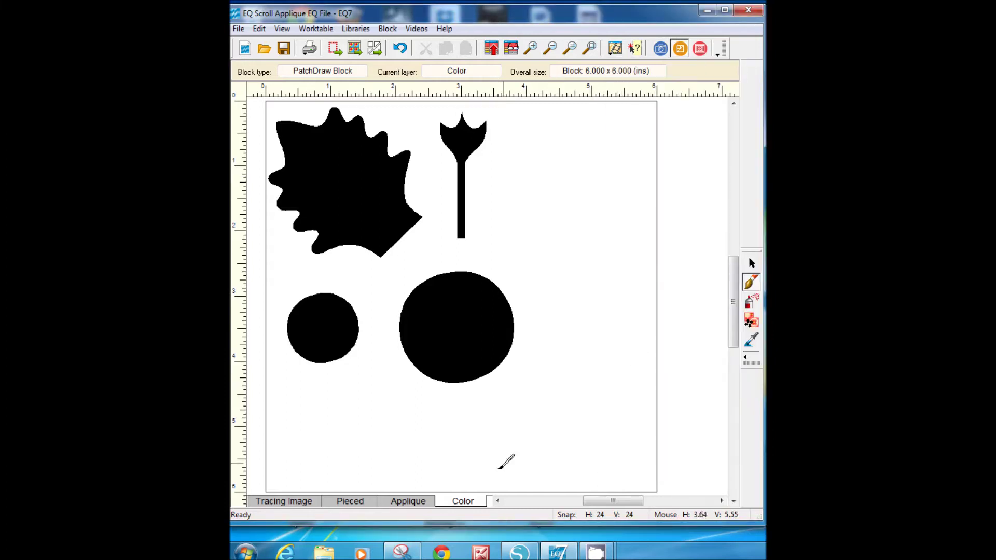
Switch to the Snipping Tool and capture the whole block, including its outline, as a new snip
mouse_move(402, 551)
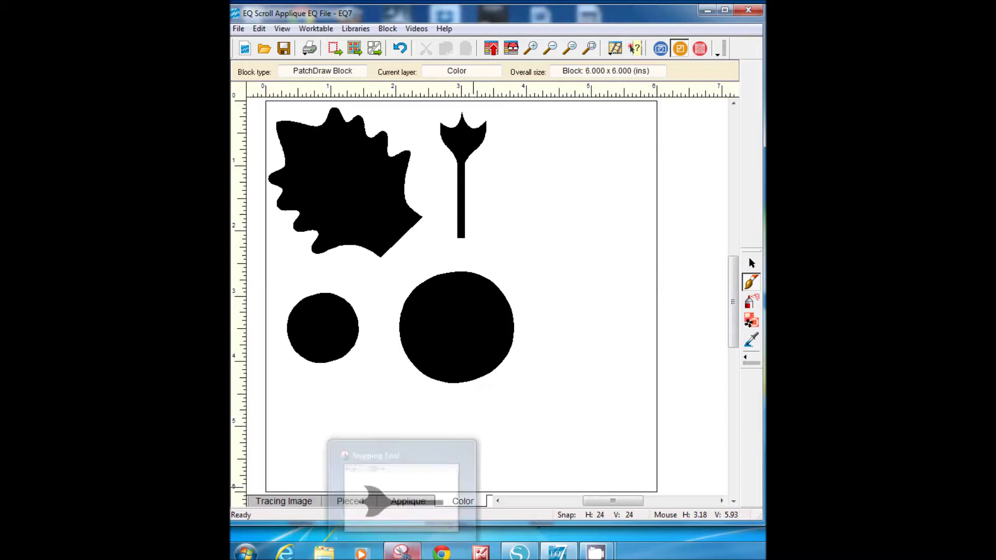
left_click(402, 551)
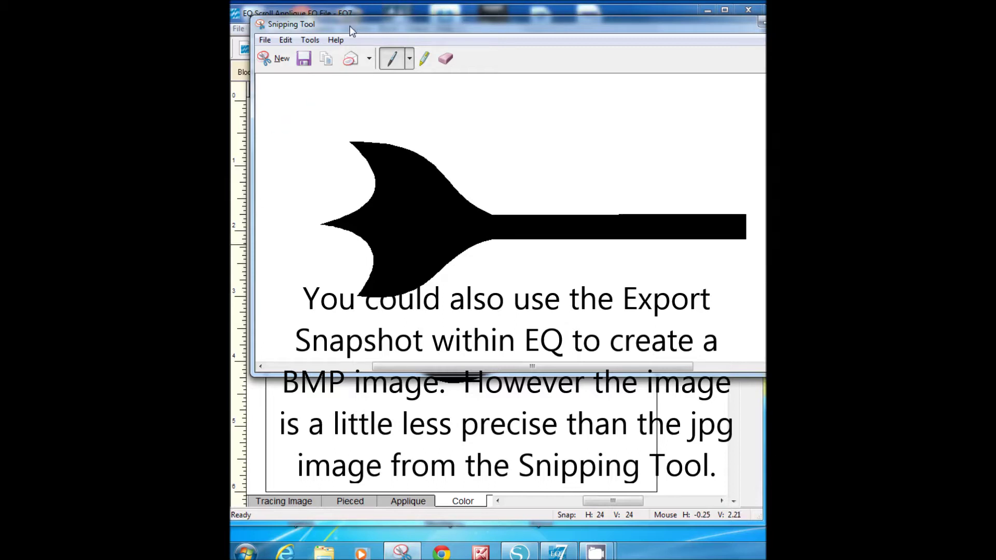
left_click(265, 59)
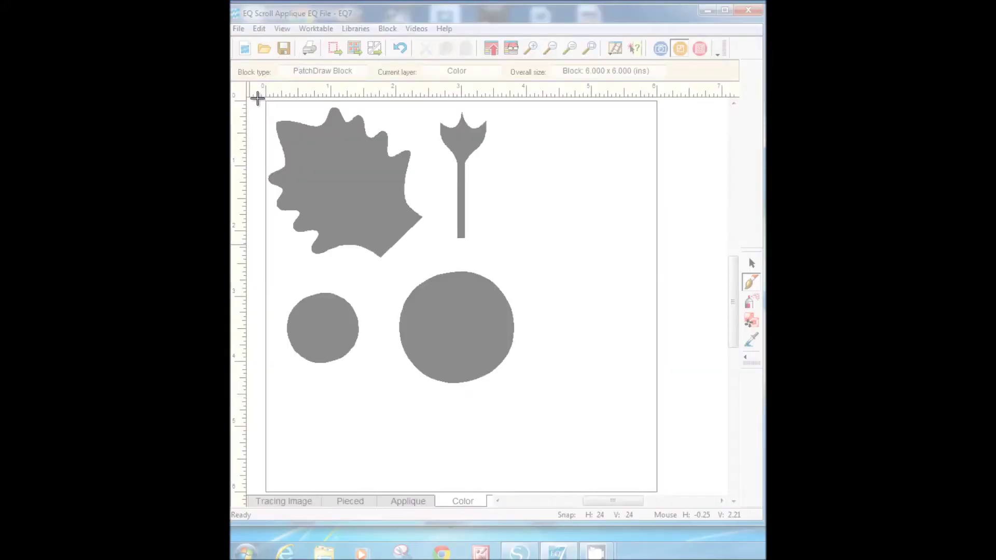
left_click_drag(262, 97, 660, 496)
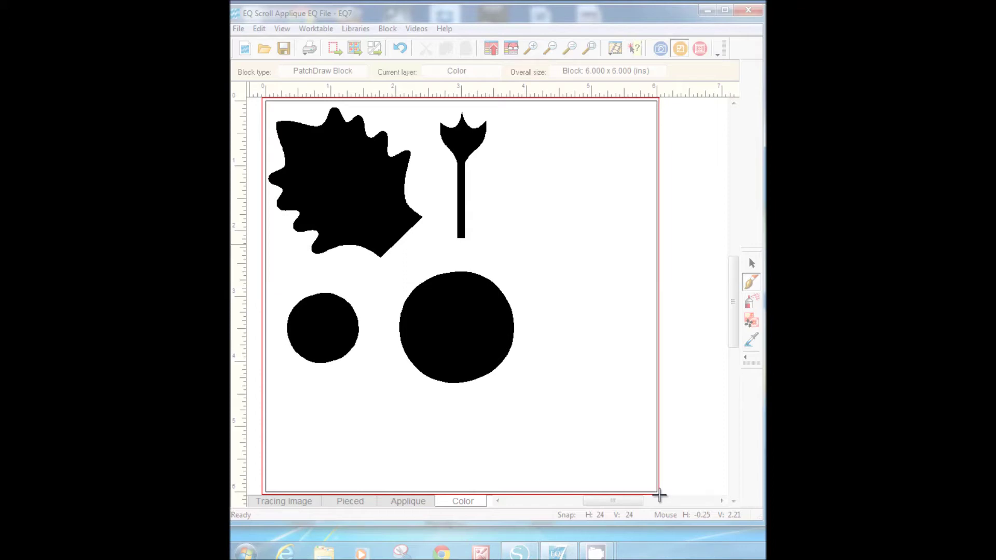
left_click_drag(660, 497, 659, 495)
Save the snip as JPEG "1 oak leaf" in the Sihouette Play folder, replacing the existing file, and close the Snipping Tool
left_click(243, 25)
left_click(275, 58)
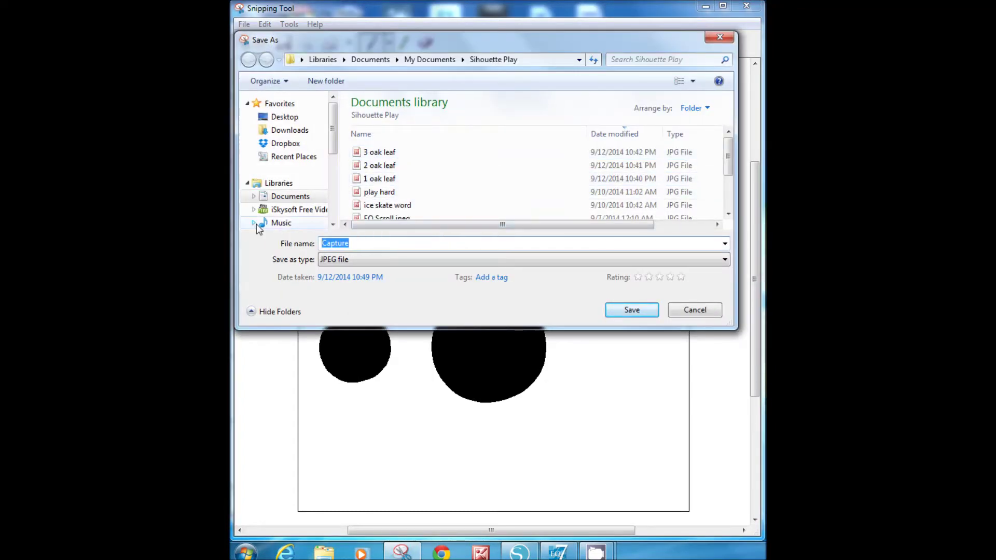
type("1 oak")
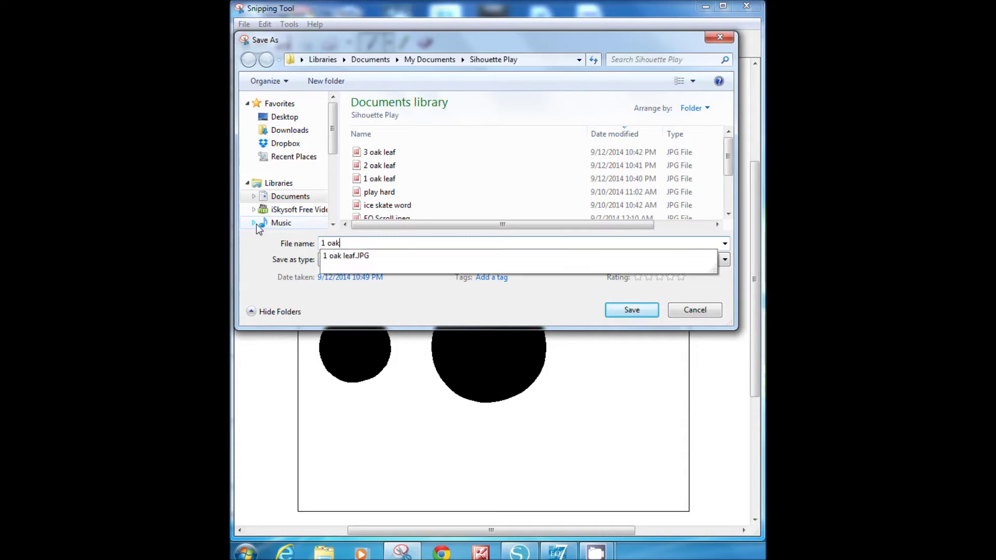
type(" leaf")
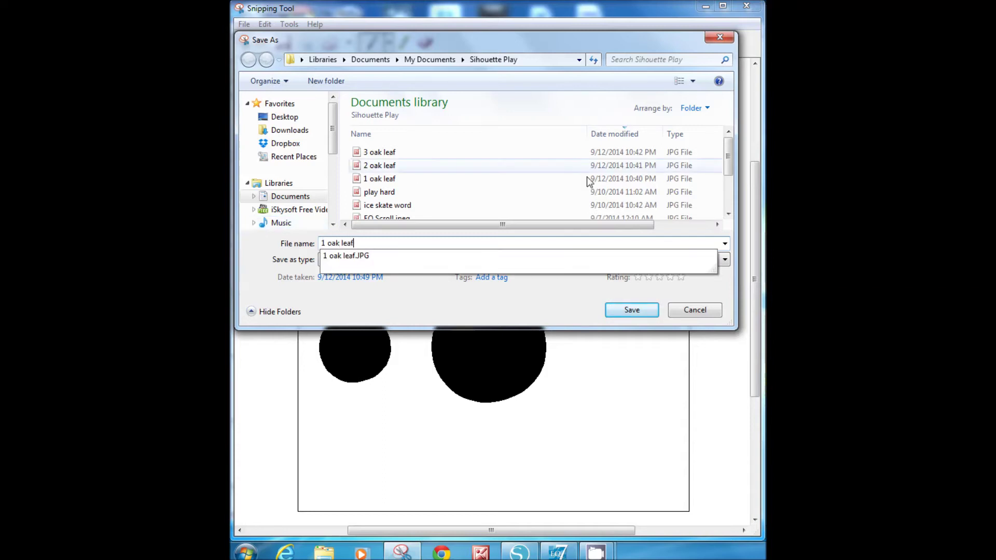
left_click(640, 314)
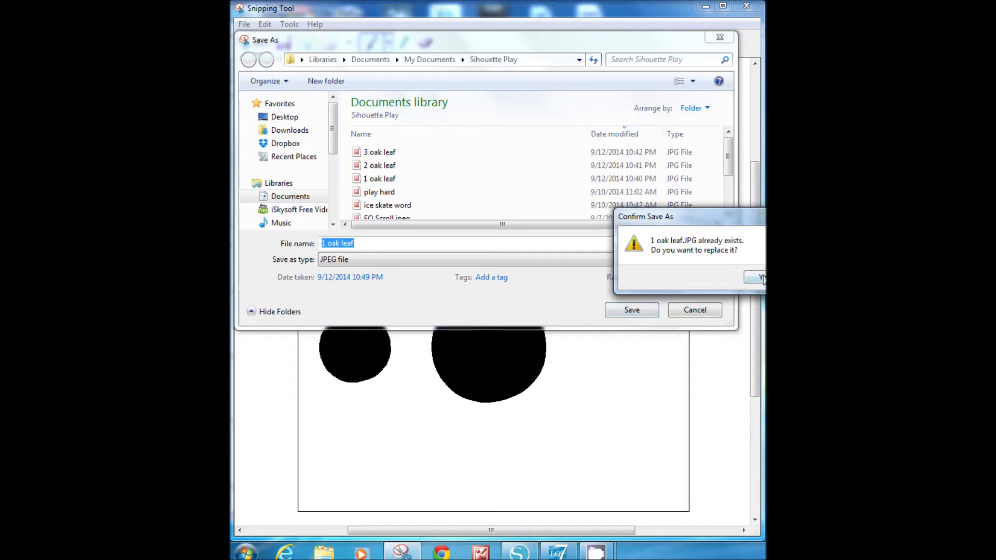
left_click(747, 279)
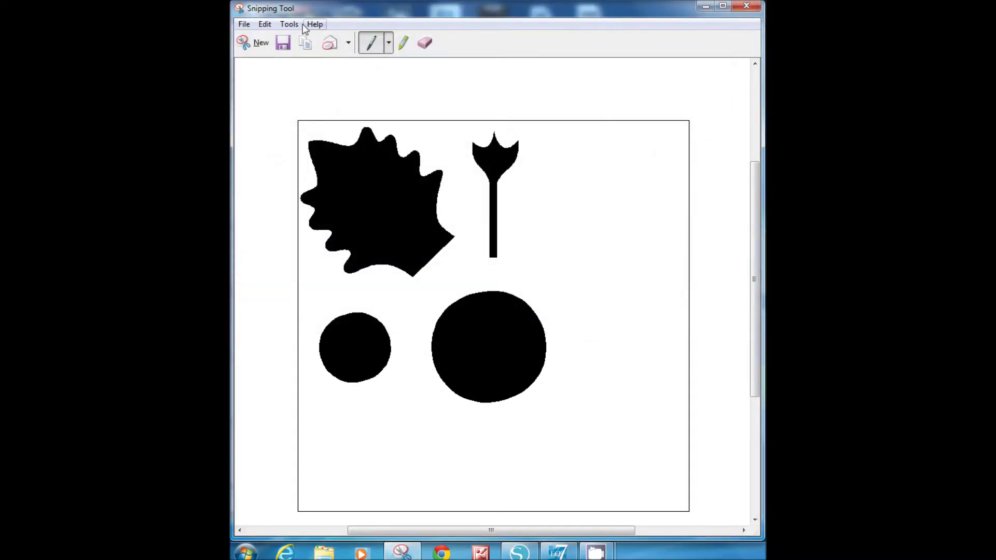
left_click(741, 10)
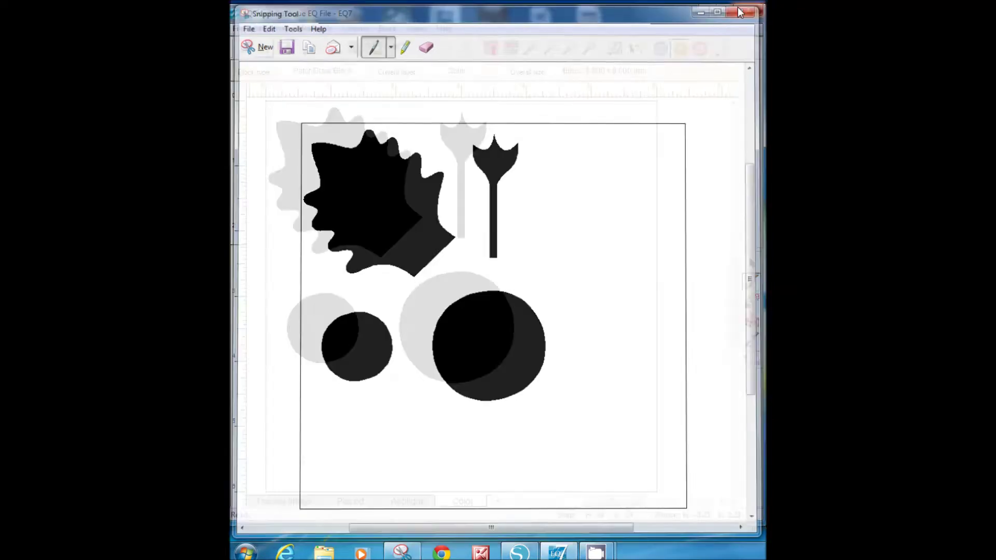
Enlarge the stem in the EQ7 block and capture only that piece with the Snipping Tool
left_click(534, 51)
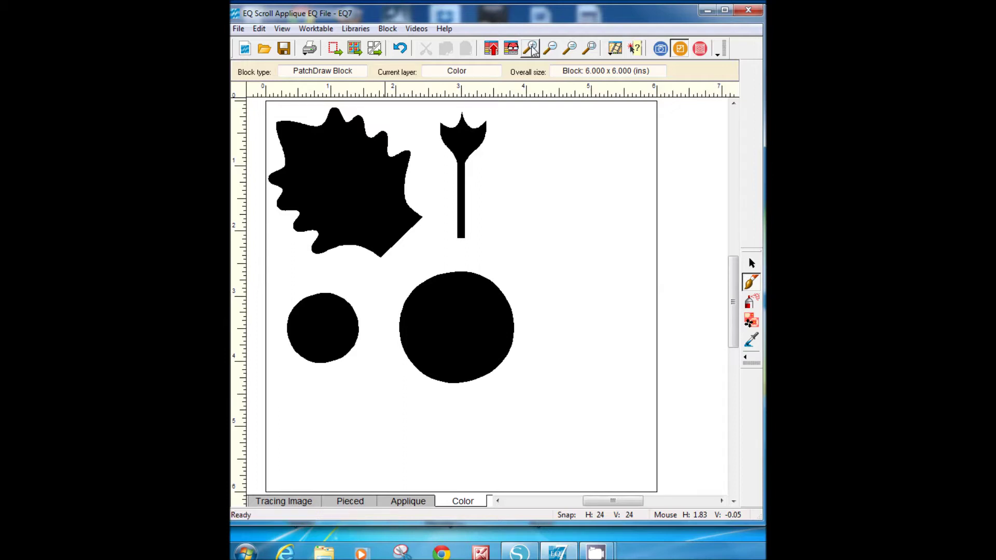
left_click_drag(451, 142, 507, 252)
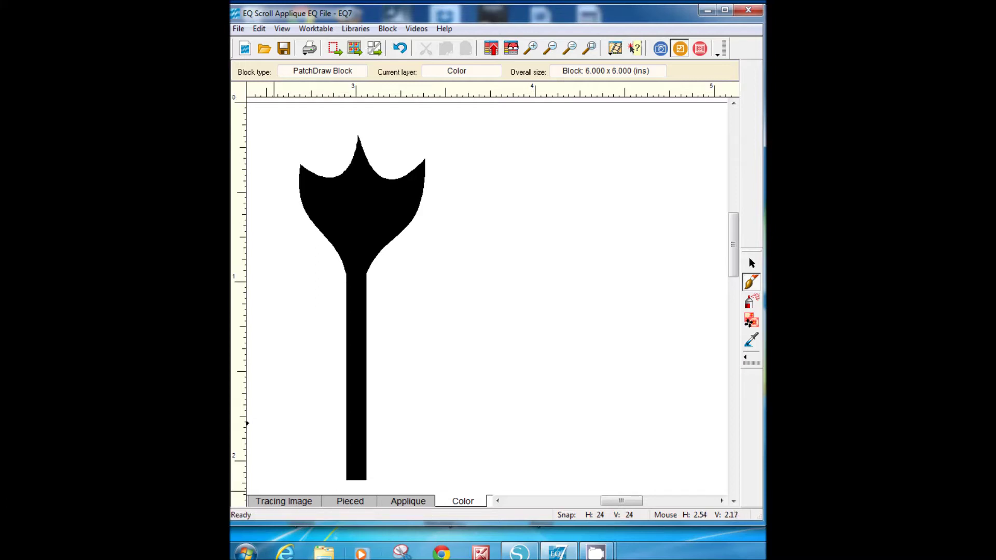
left_click(402, 553)
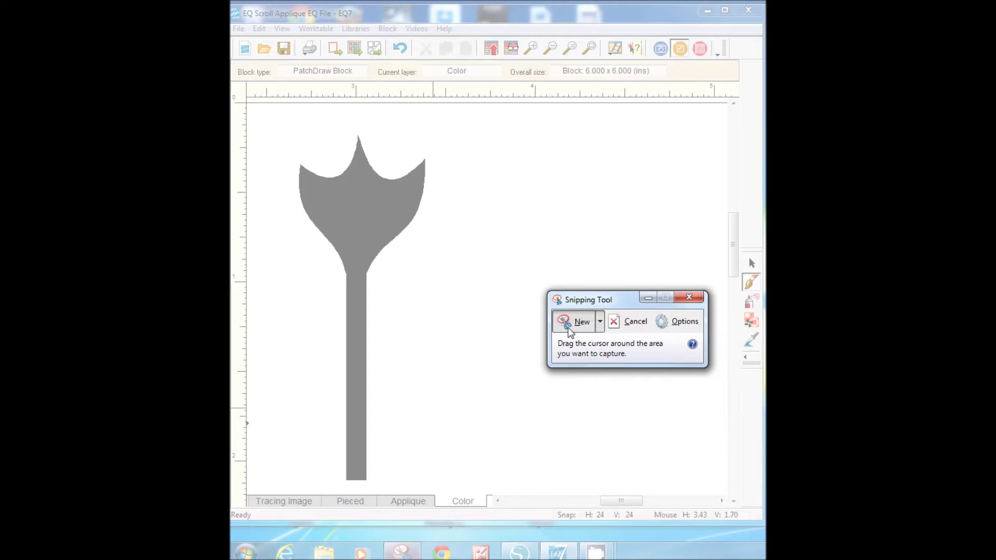
key("Escape")
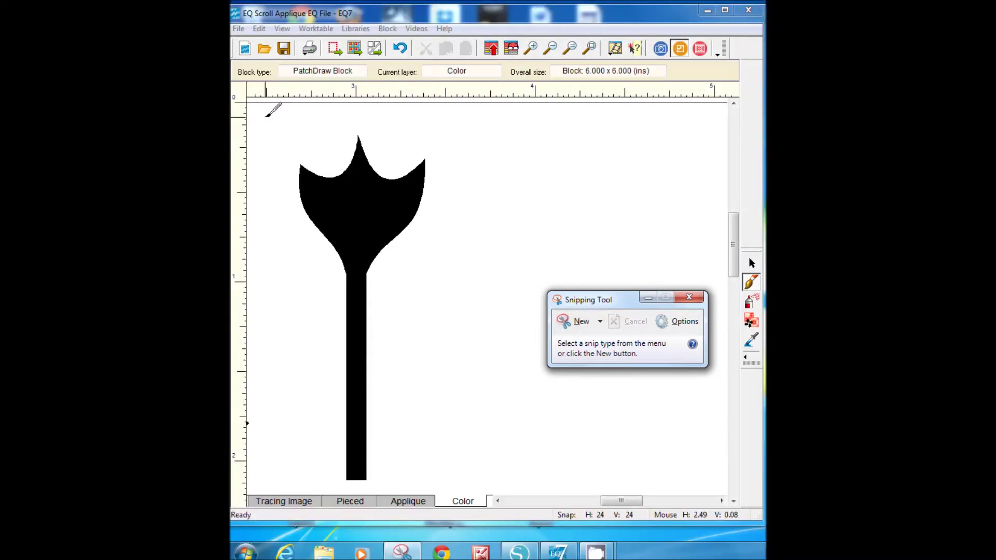
left_click(574, 323)
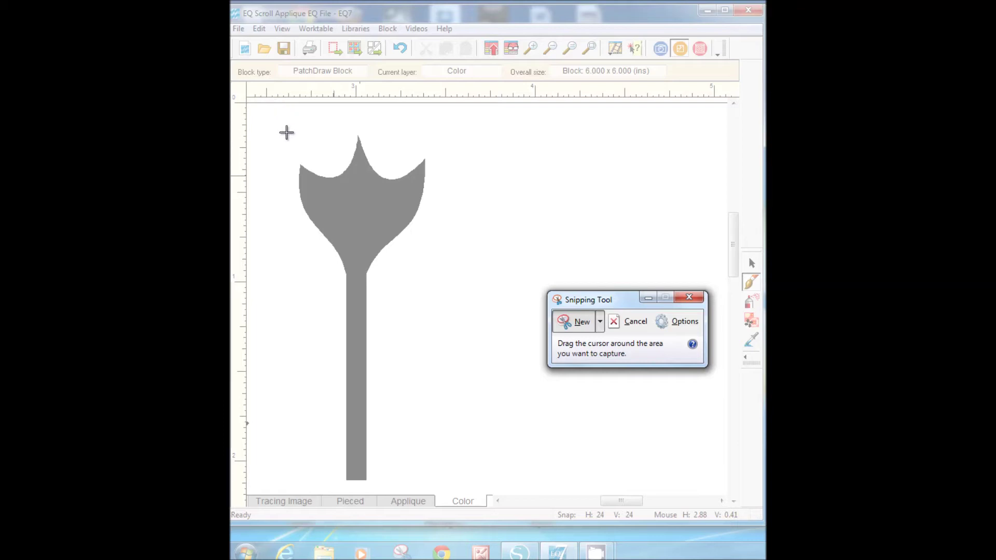
left_click_drag(286, 133, 434, 485)
Save the stem snip as JPEG "2 oak leaf", replacing the existing file, and close the Snipping Tool
left_click(243, 25)
left_click(272, 57)
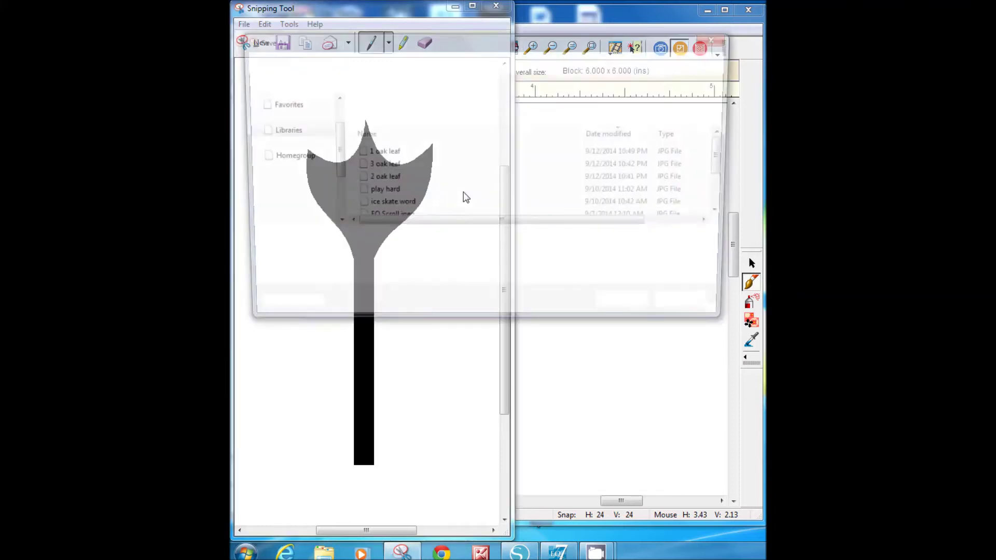
left_click(390, 183)
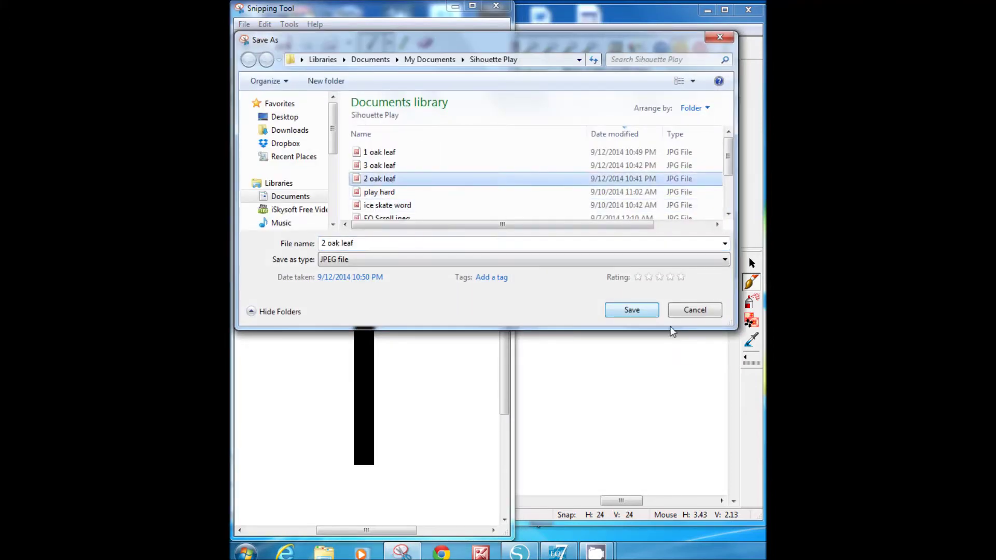
left_click(630, 310)
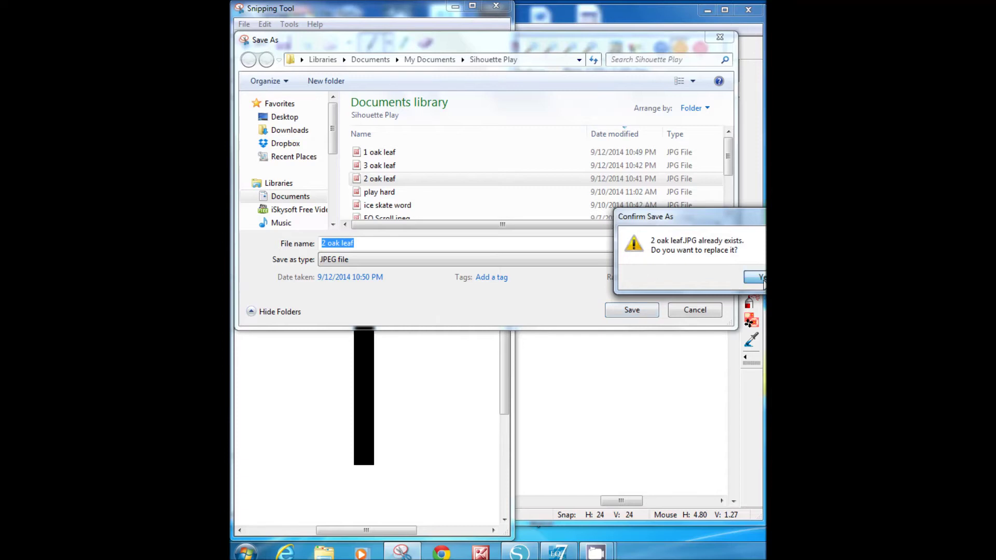
left_click(755, 277)
left_click(496, 7)
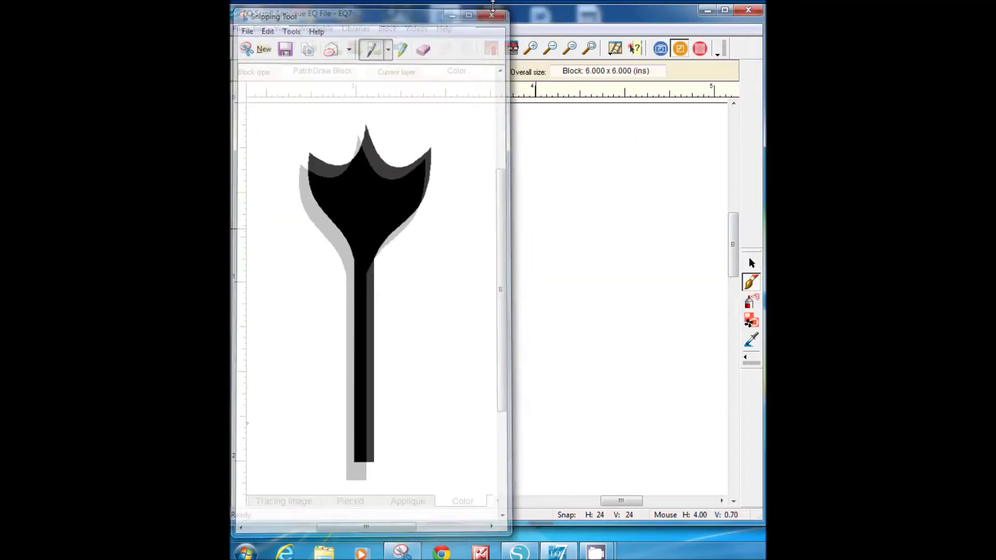
Enlarge the oak leaf in the EQ7 block and capture only that piece with the Snipping Tool
left_click(589, 48)
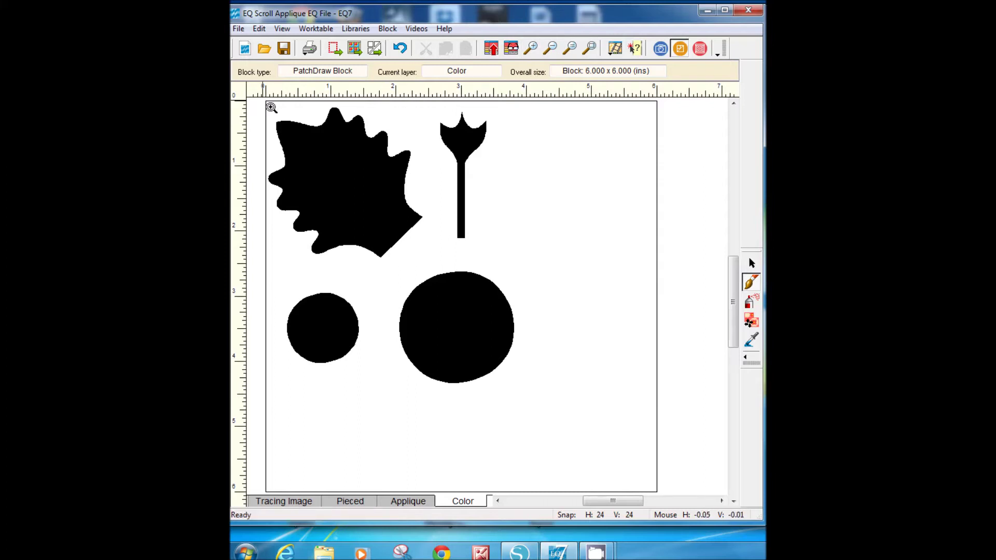
left_click_drag(266, 102, 434, 268)
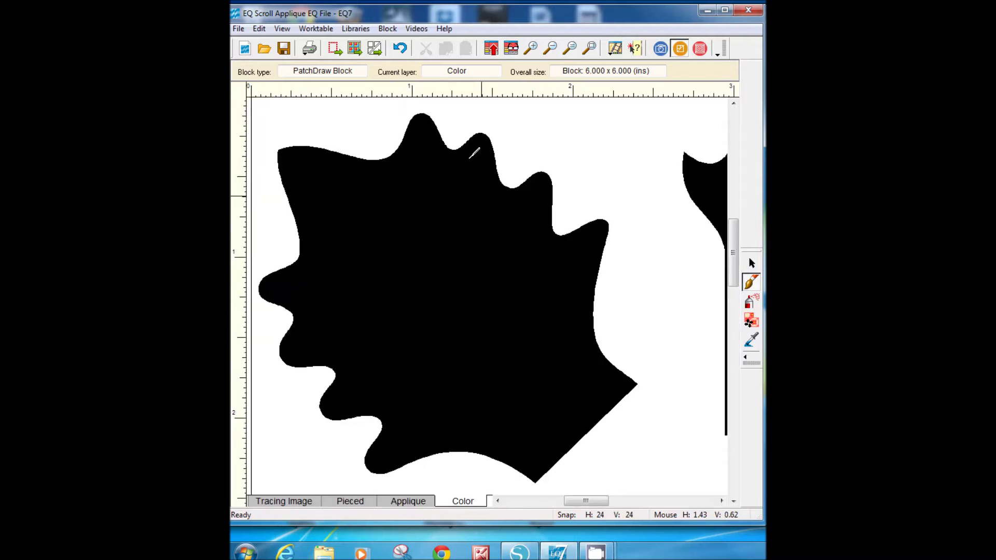
left_click(402, 552)
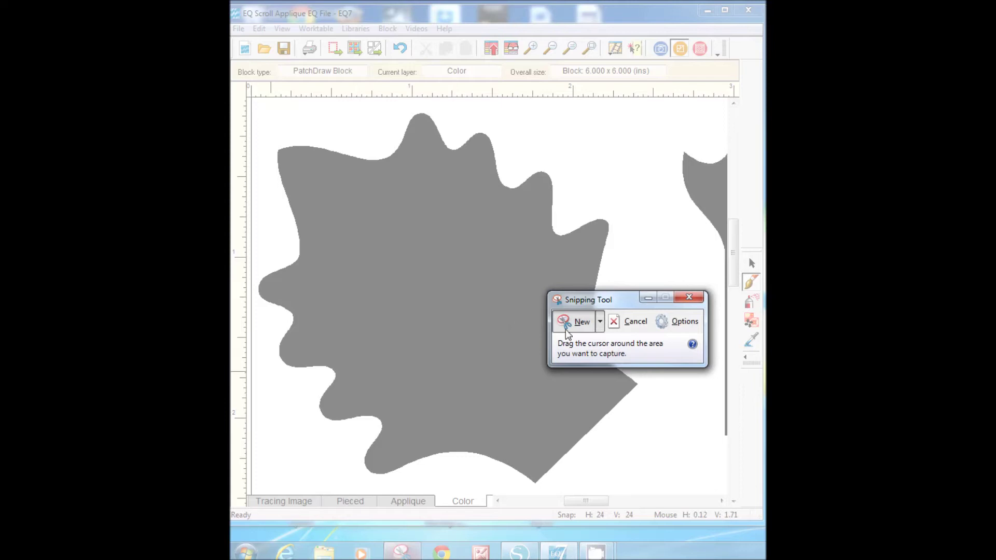
left_click(574, 322)
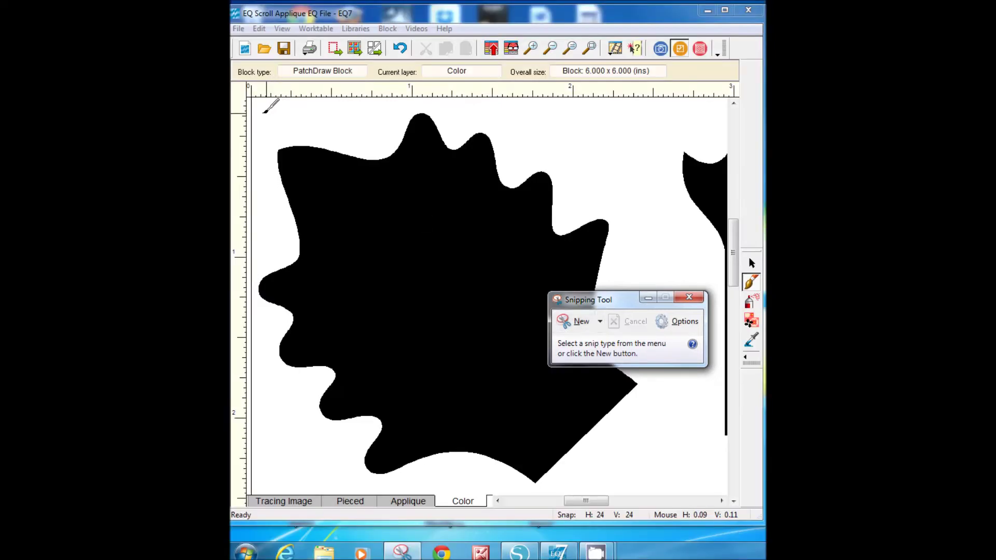
left_click(574, 315)
left_click_drag(258, 107, 647, 489)
left_click_drag(648, 488, 648, 488)
Save the leaf snip as JPEG "3 oak leaf" in the Sihouette Play folder, replacing the existing file, and close the Snipping Tool
left_click(243, 24)
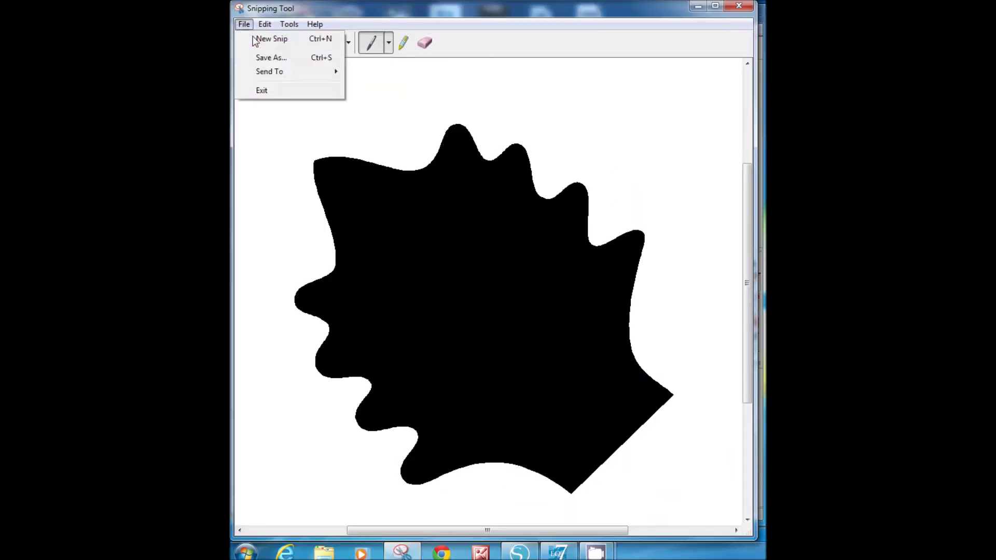
left_click(269, 57)
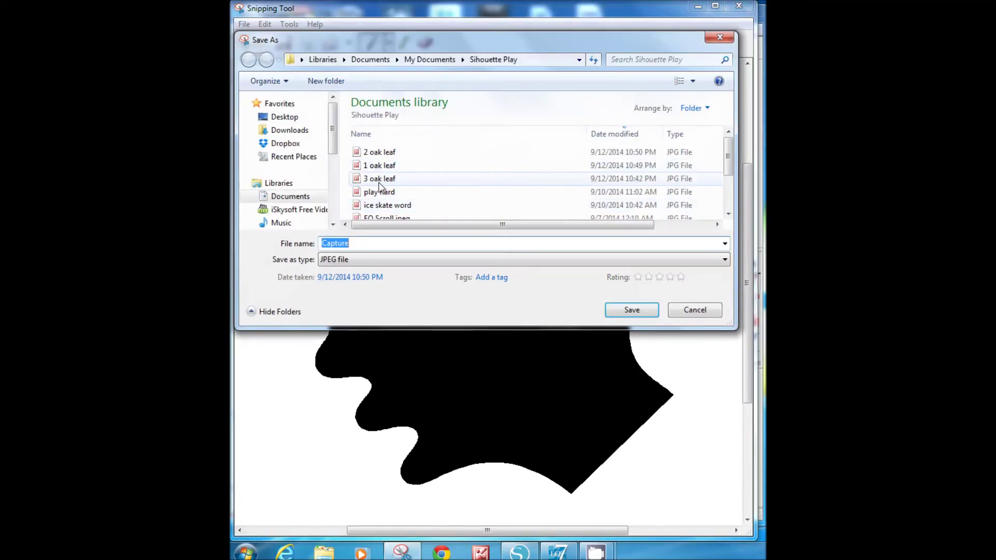
left_click(379, 179)
left_click(633, 311)
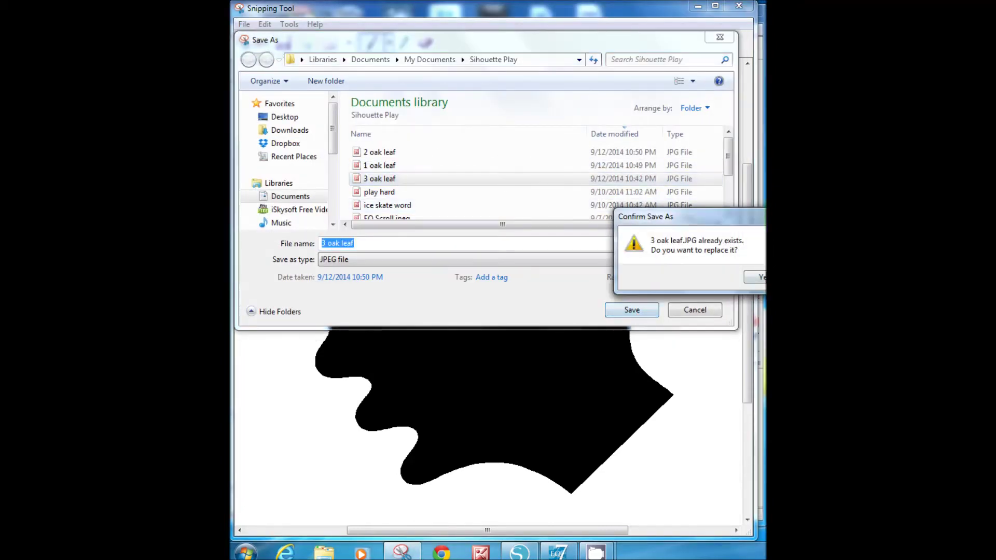
left_click(761, 278)
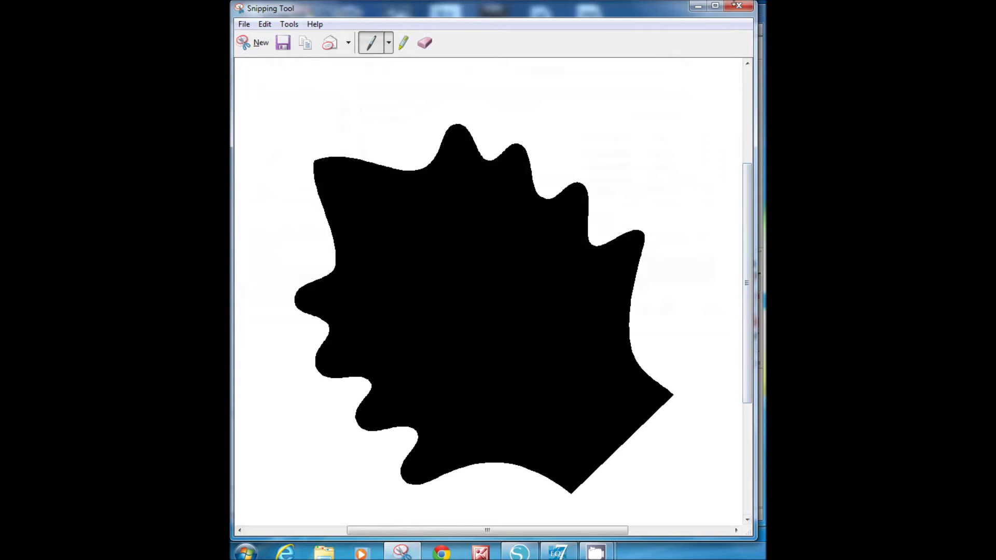
left_click(740, 7)
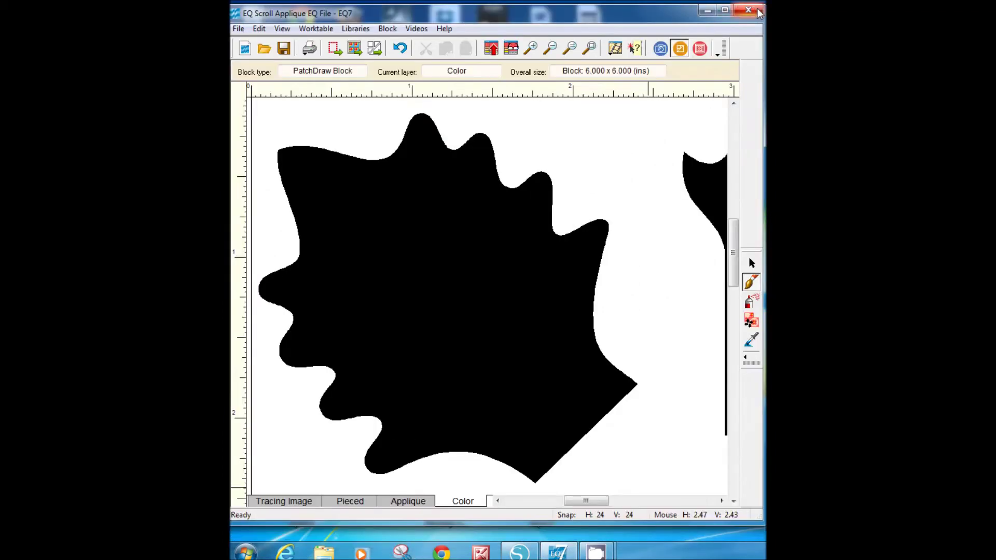
Minimize EQ7, switch to Silhouette Studio and open "1 oak leaf" from the Sihouette Play folder with all file types listed
left_click(708, 11)
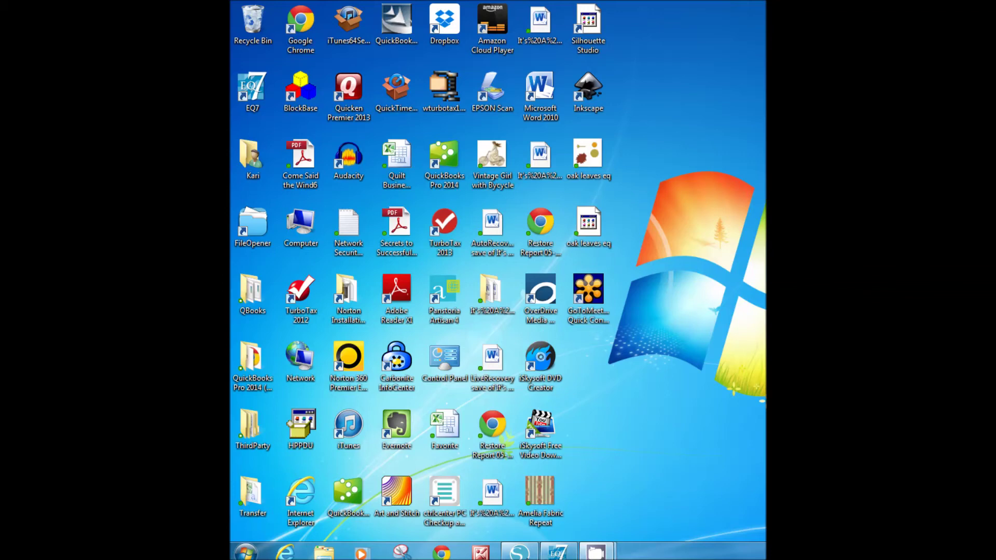
left_click(520, 552)
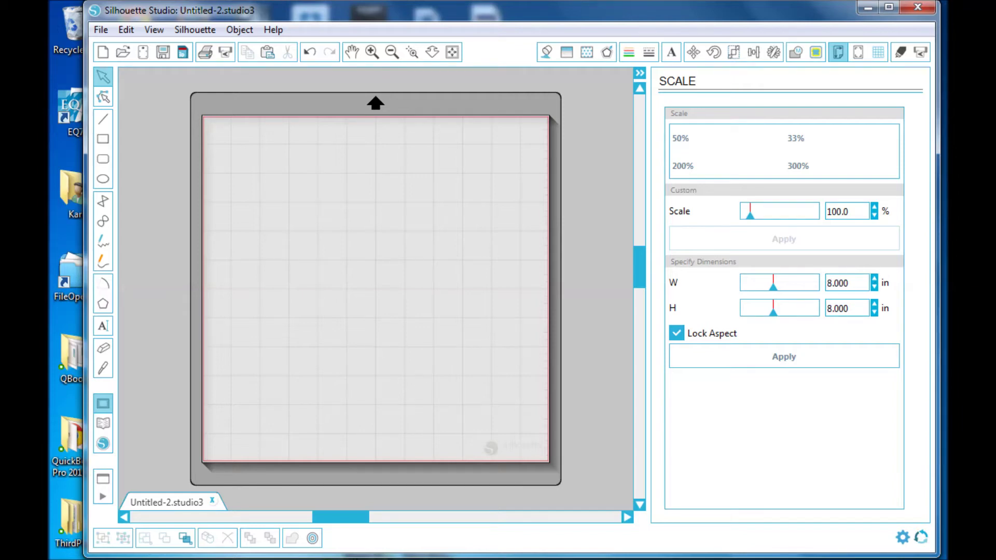
left_click(101, 29)
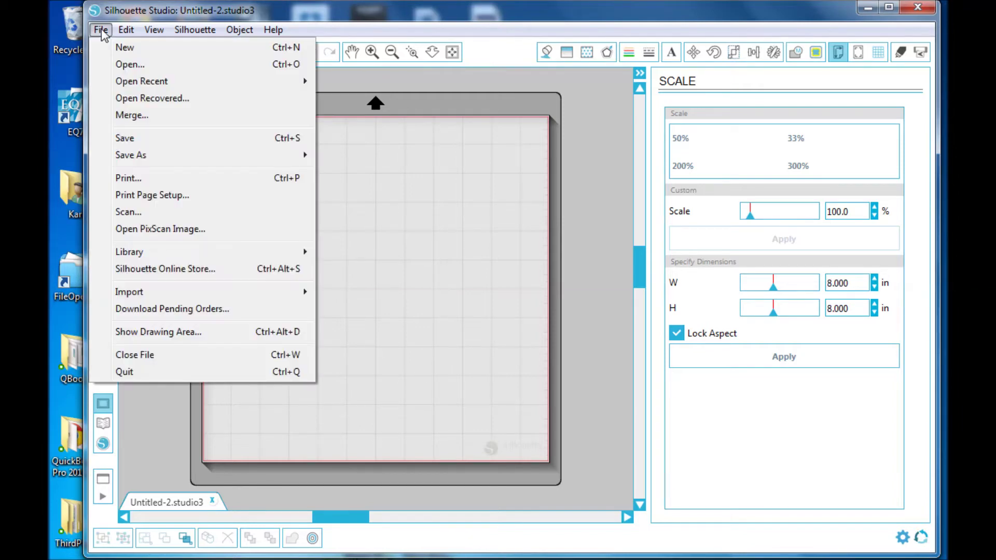
left_click(130, 64)
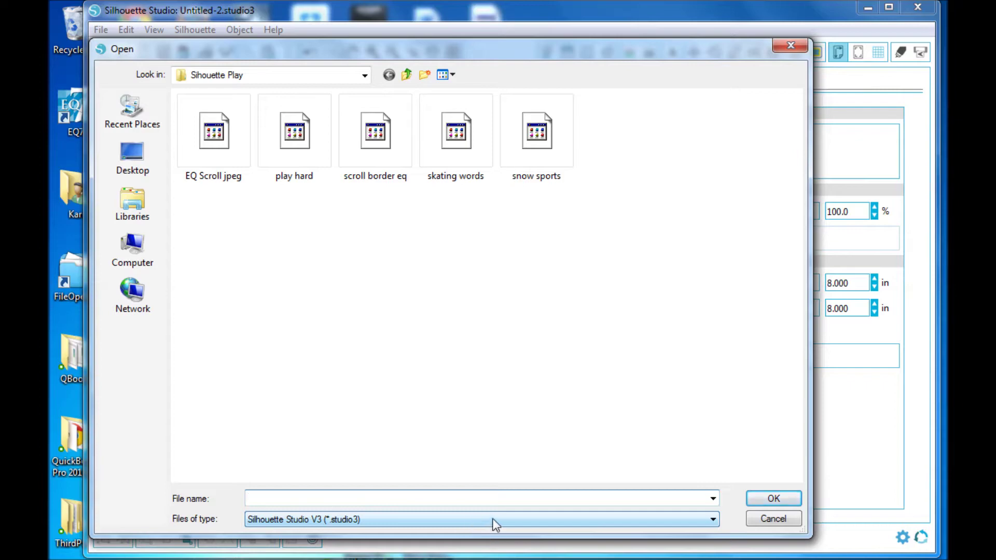
left_click(714, 521)
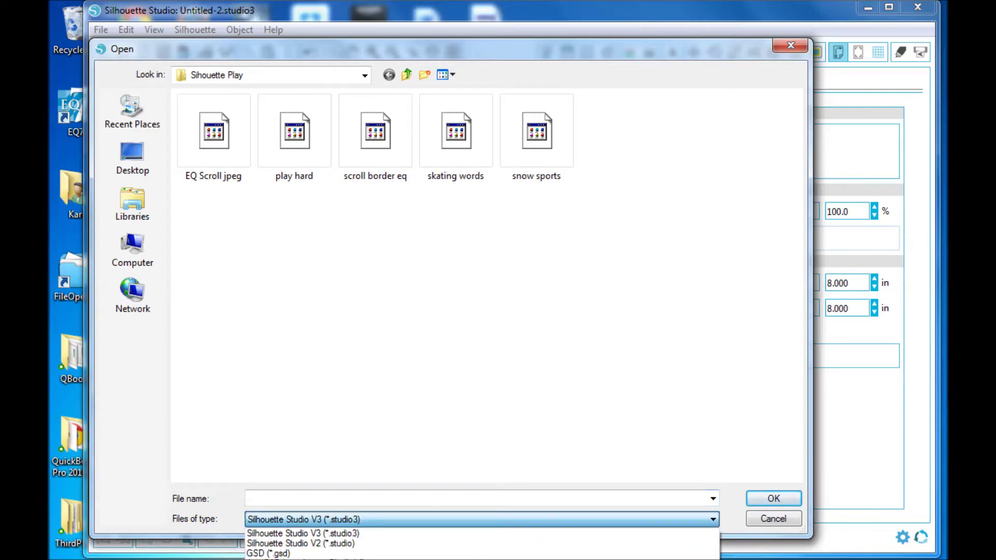
left_click(275, 559)
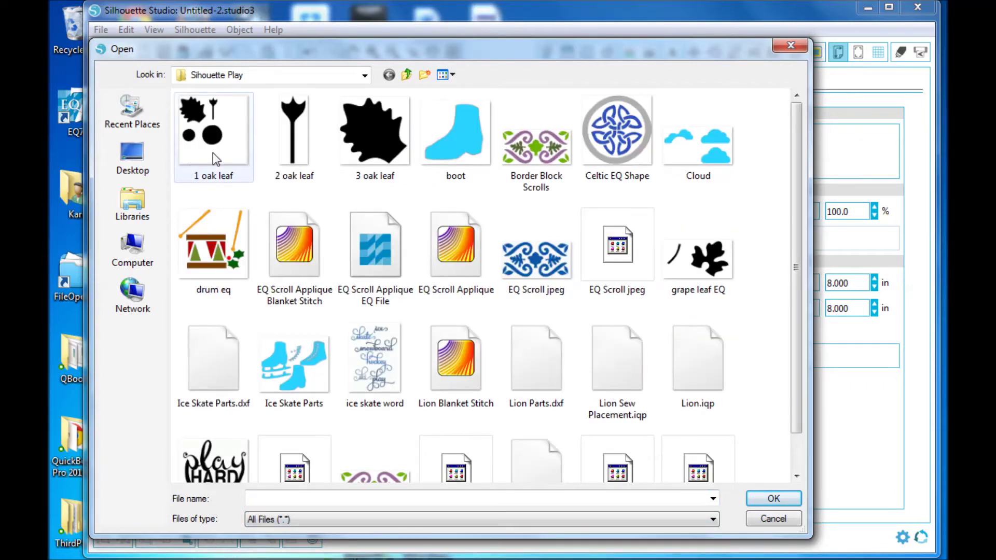
left_click(224, 138)
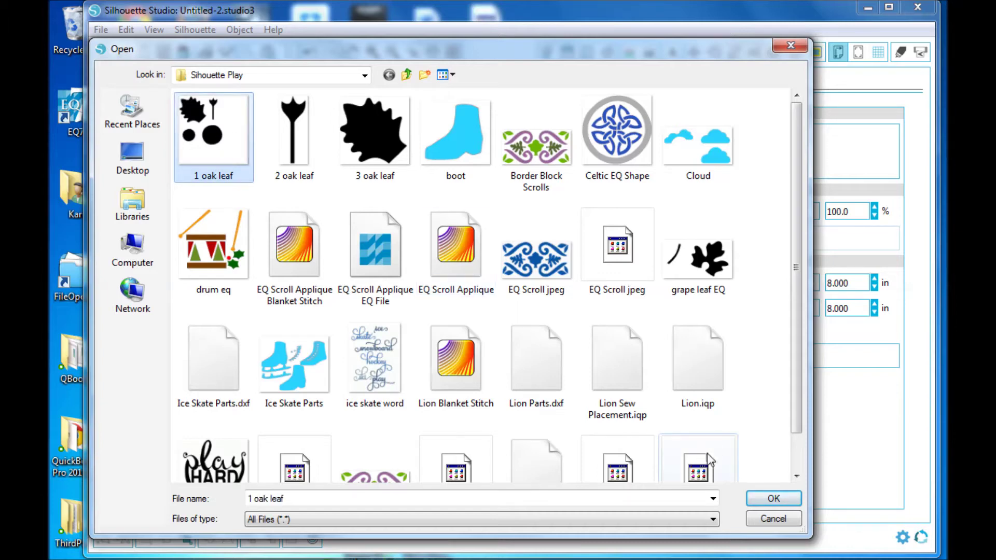
left_click(774, 499)
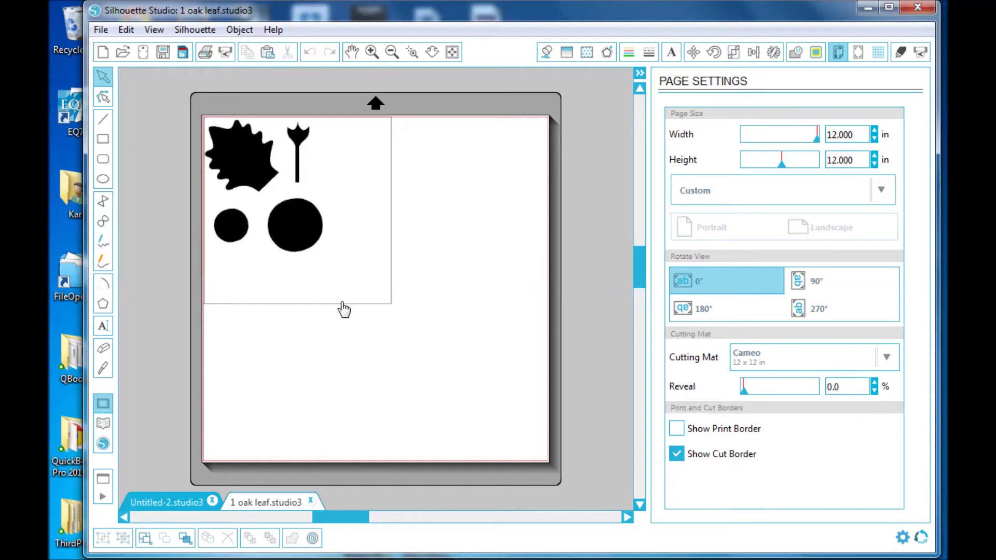
Scale the whole-block image to 8 inches wide with the aspect locked and move it inside the cutting area
left_click(344, 306)
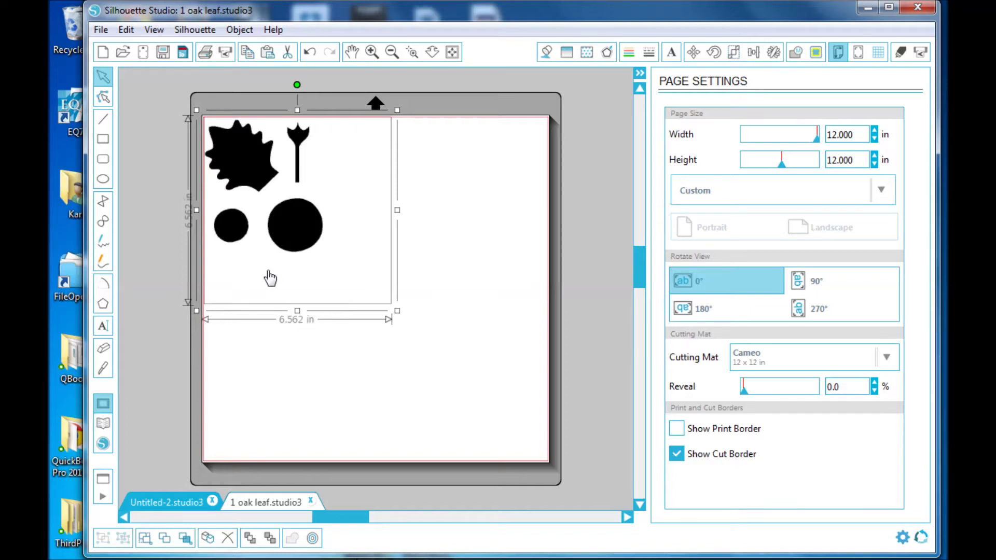
left_click(247, 34)
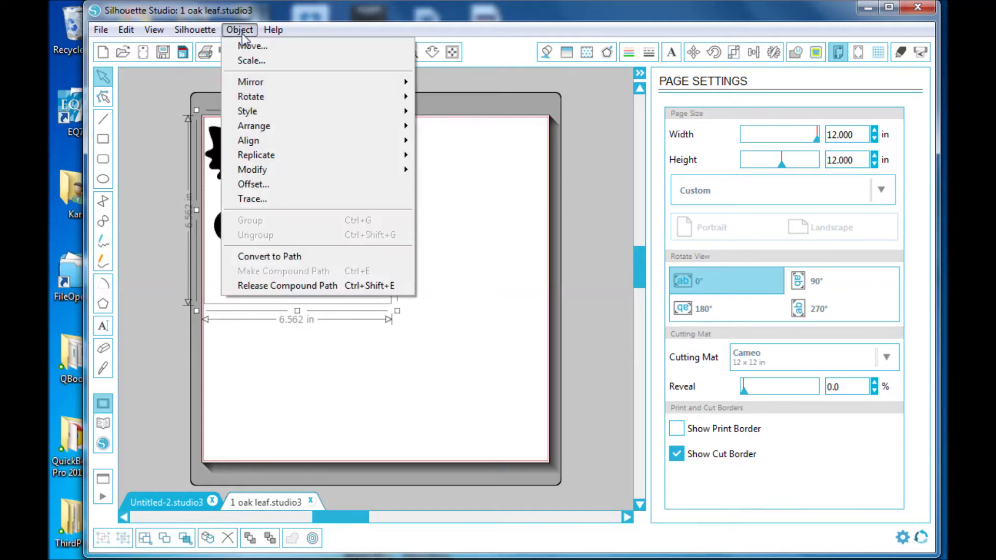
left_click(258, 64)
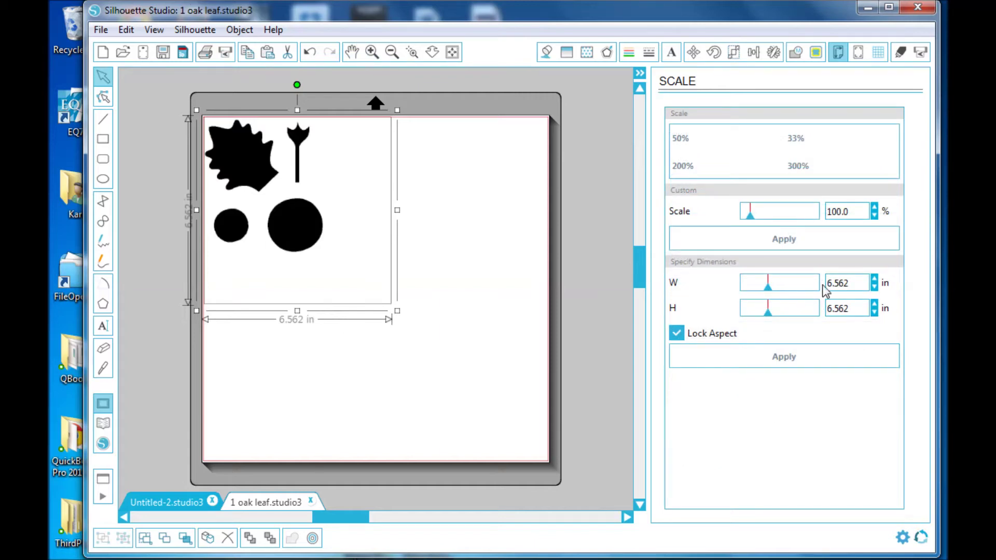
left_click_drag(845, 282, 799, 278)
type("8")
key("Return")
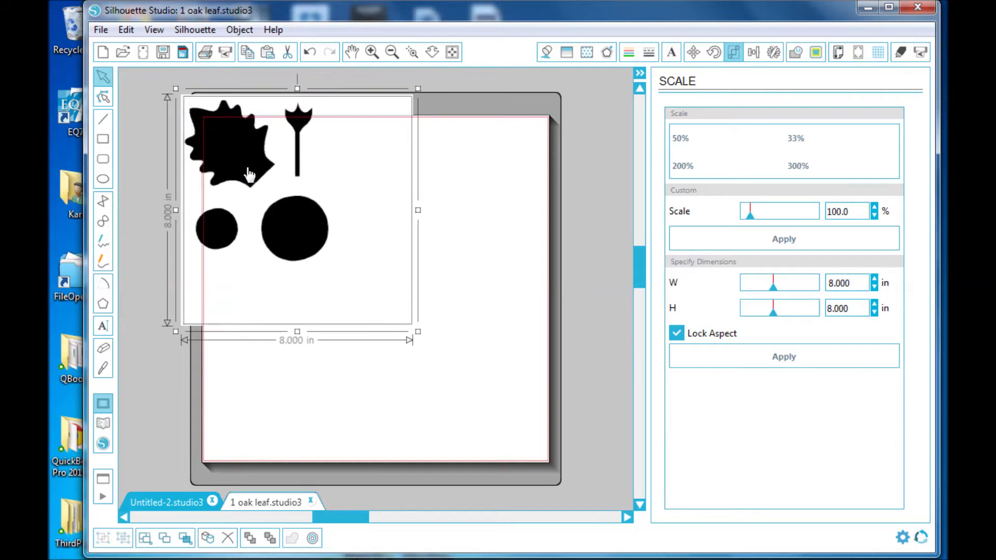
left_click_drag(249, 176, 275, 197)
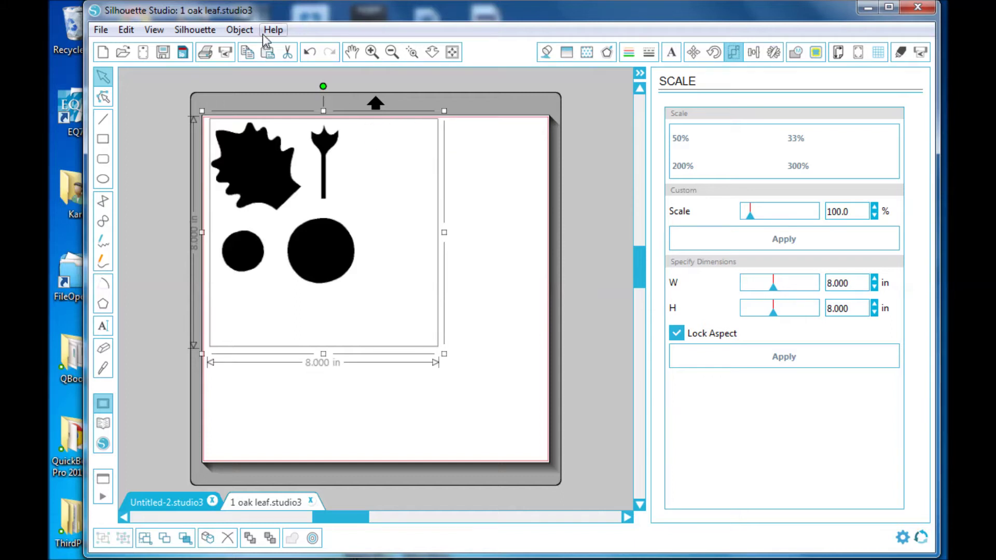
Start a trace and set the trace area around the stem piece only
left_click(240, 31)
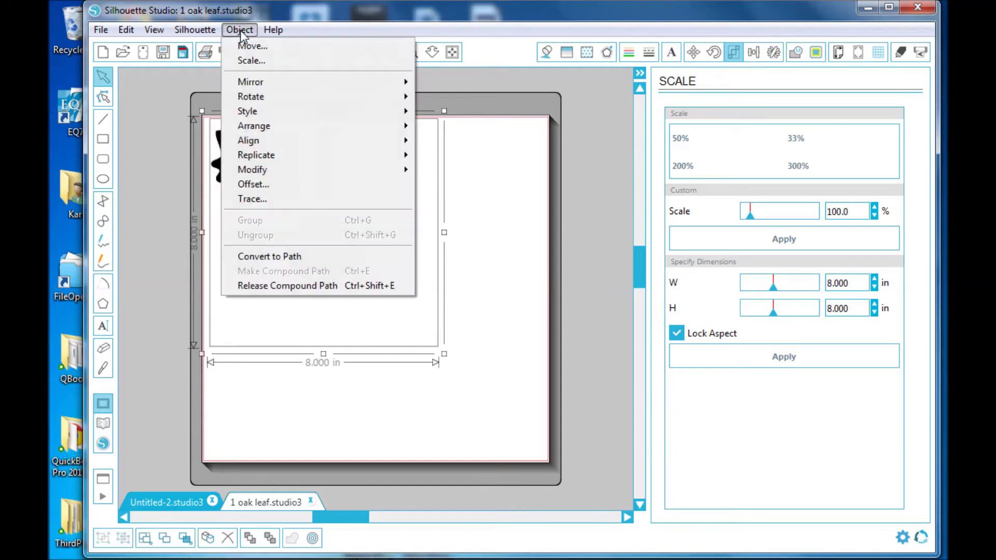
left_click(257, 200)
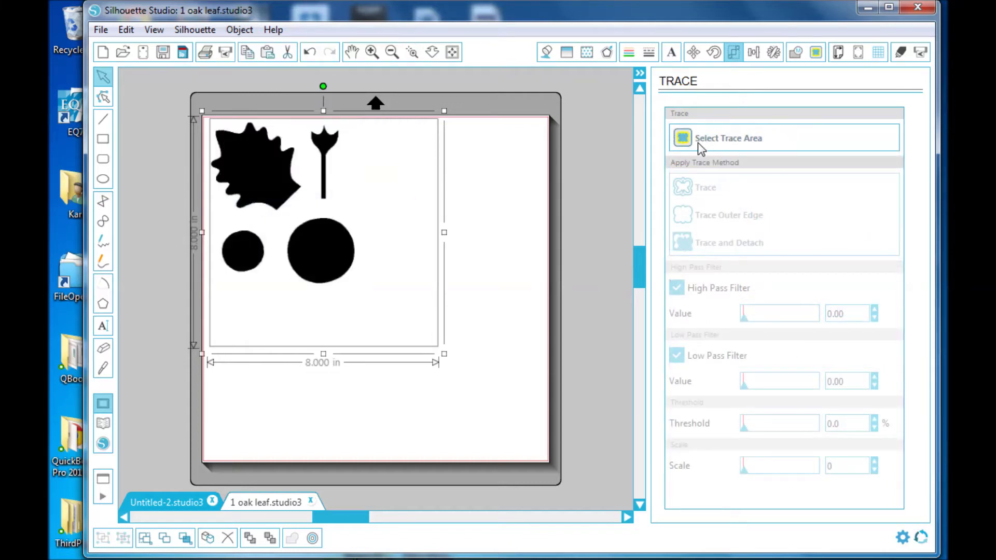
left_click(686, 141)
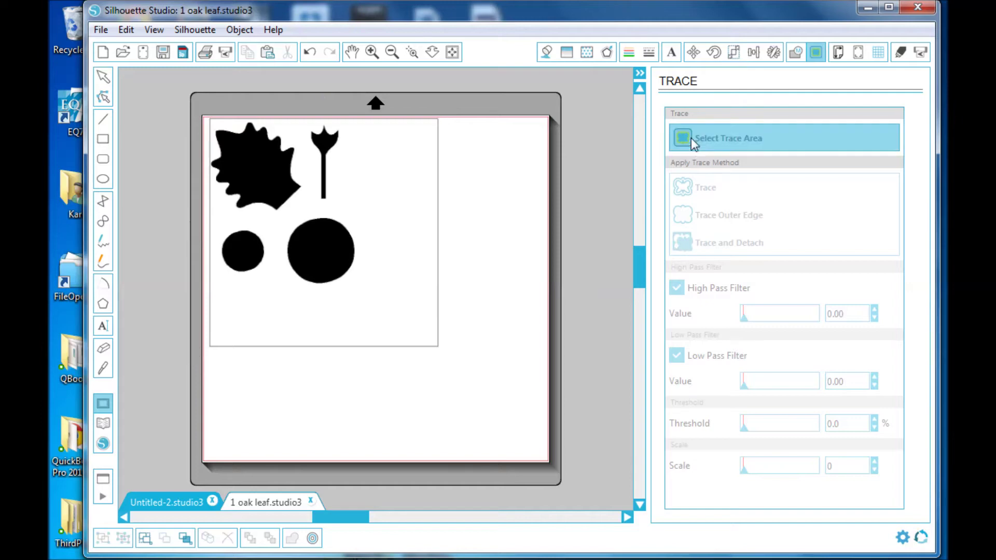
mouse_move(304, 123)
left_mouse_down()
mouse_move(337, 200)
mouse_move(351, 206)
left_mouse_up()
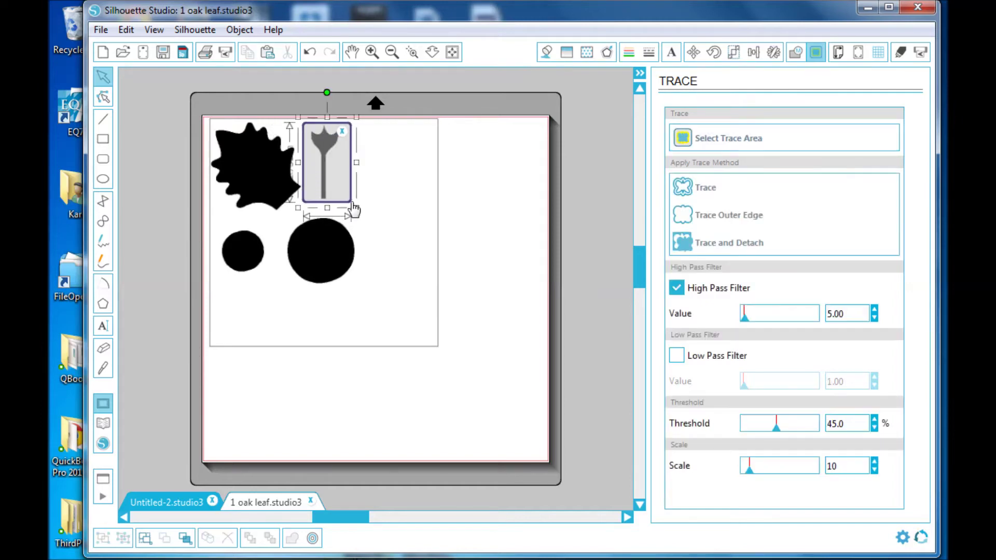
Turn off the High Pass Filter for the stem trace and set the scale to 6 and the threshold to 72.7%
left_click(413, 54)
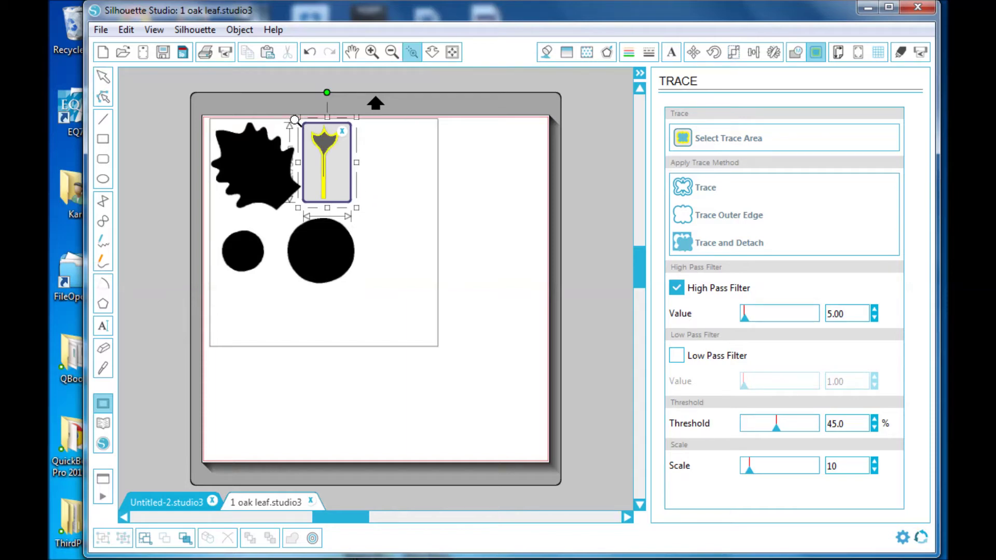
left_click_drag(301, 124, 364, 217)
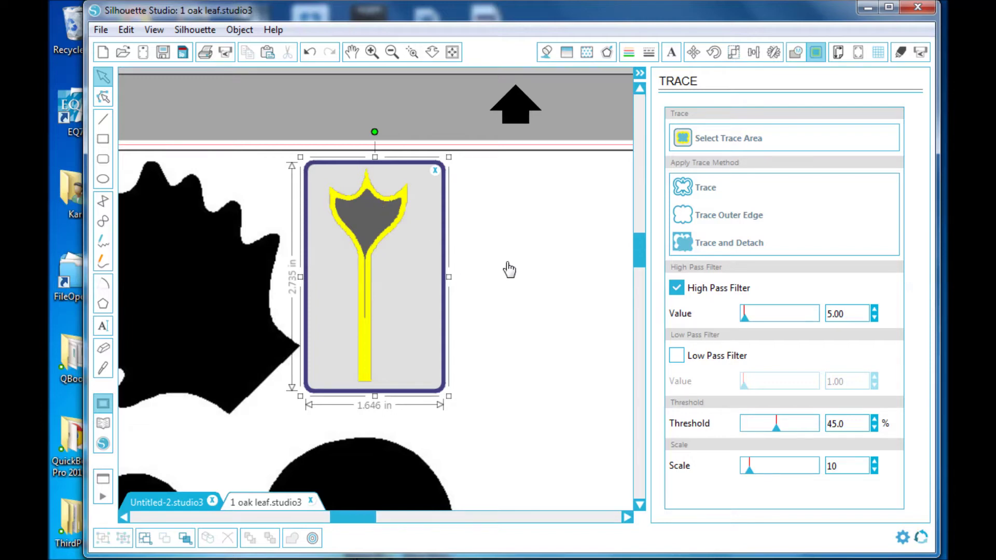
left_click(677, 288)
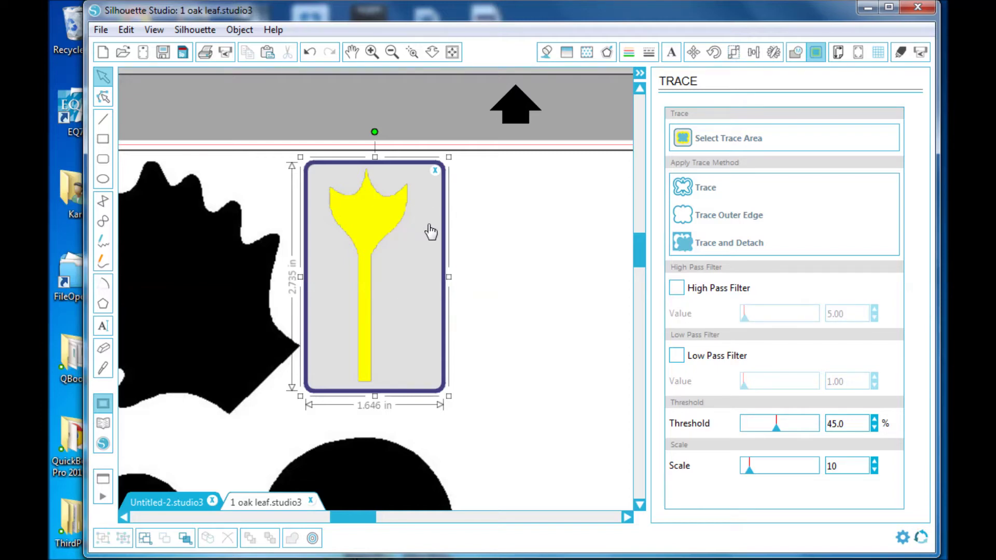
left_click(413, 52)
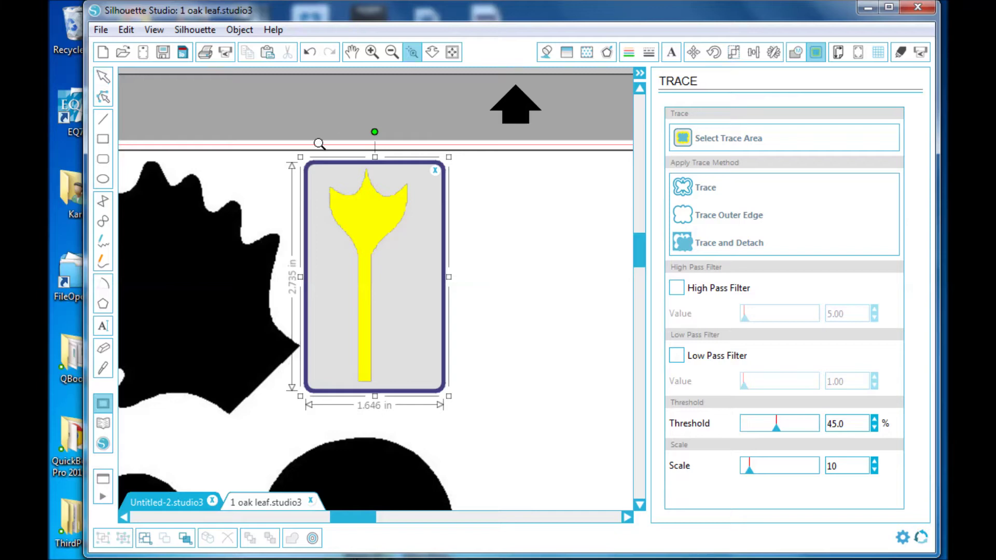
left_click_drag(301, 158, 463, 403)
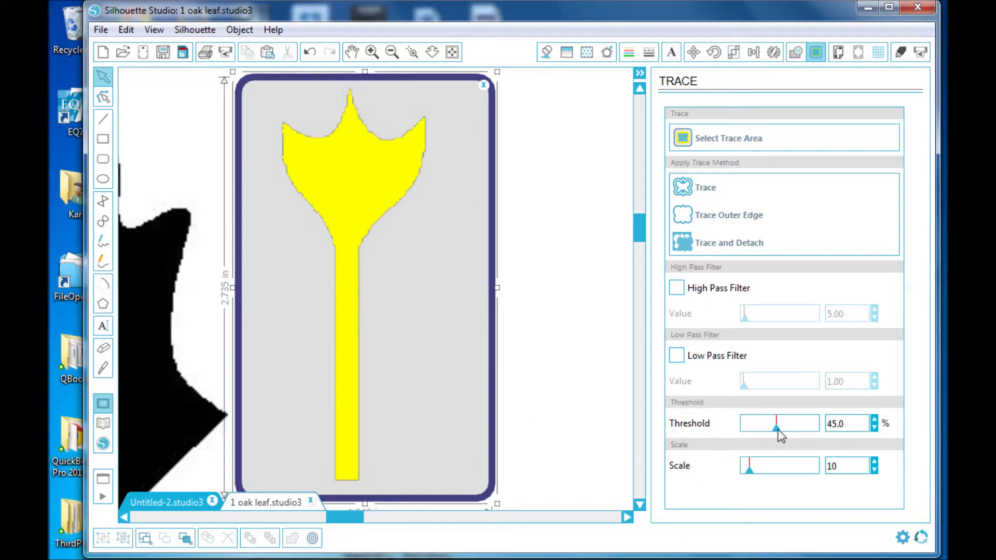
left_click_drag(749, 471, 745, 471)
left_click_drag(776, 431, 798, 427)
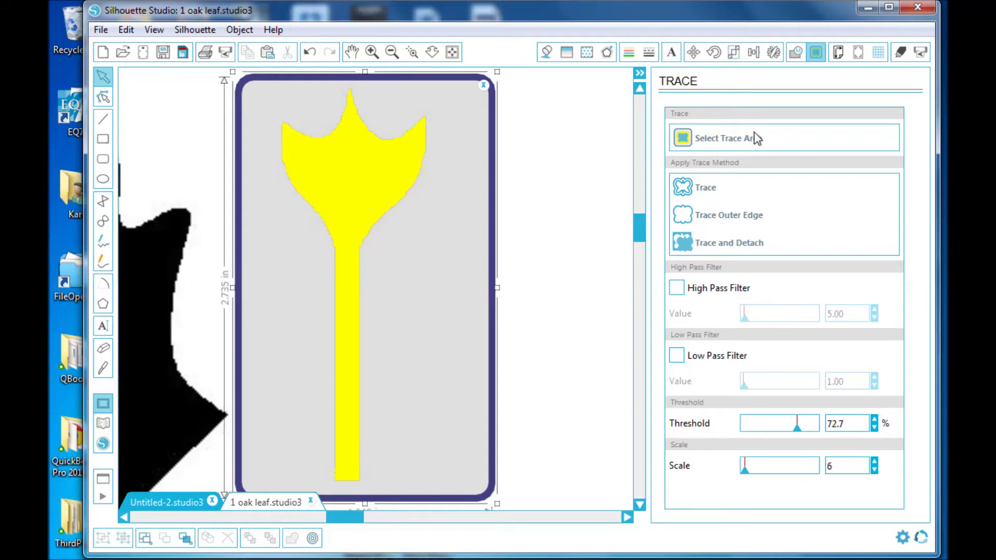
Trace the stem with the standard Trace method and move the block image aside from the traced outline
left_click(685, 189)
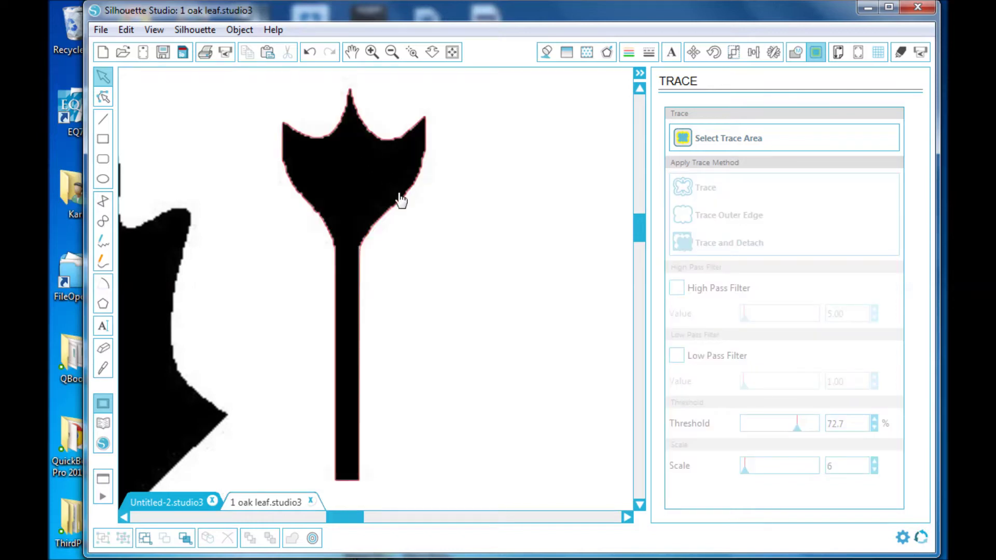
mouse_move(400, 204)
left_mouse_down()
mouse_move(540, 214)
mouse_move(545, 231)
mouse_move(541, 222)
left_mouse_up()
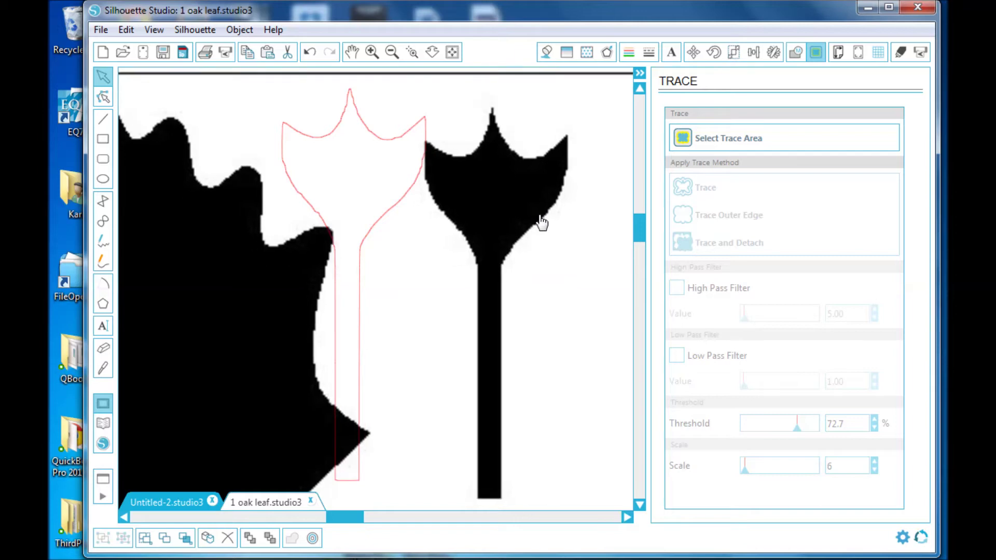
left_click(418, 205)
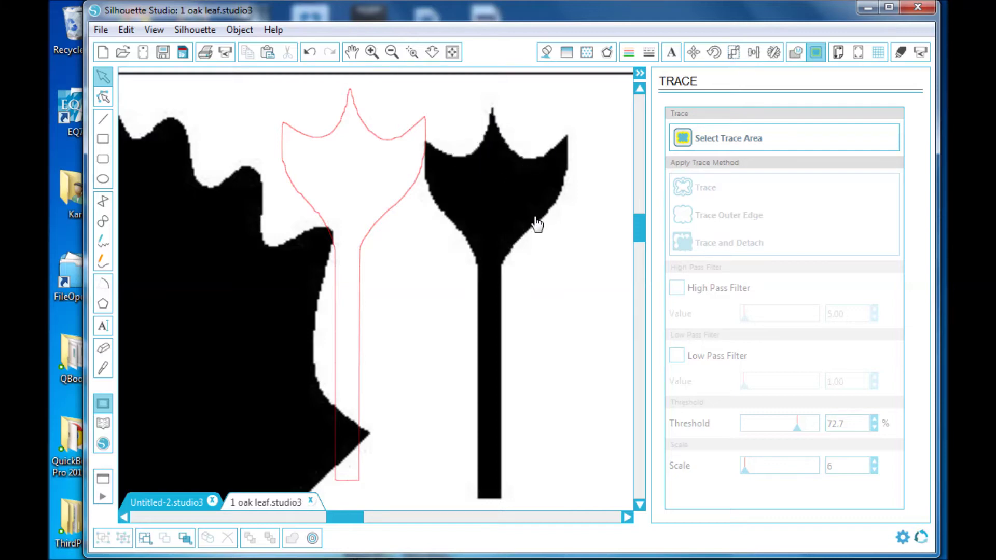
Move the block image back so its black stem sits under the traced stem outline
left_click_drag(530, 223, 394, 206)
left_click(412, 204)
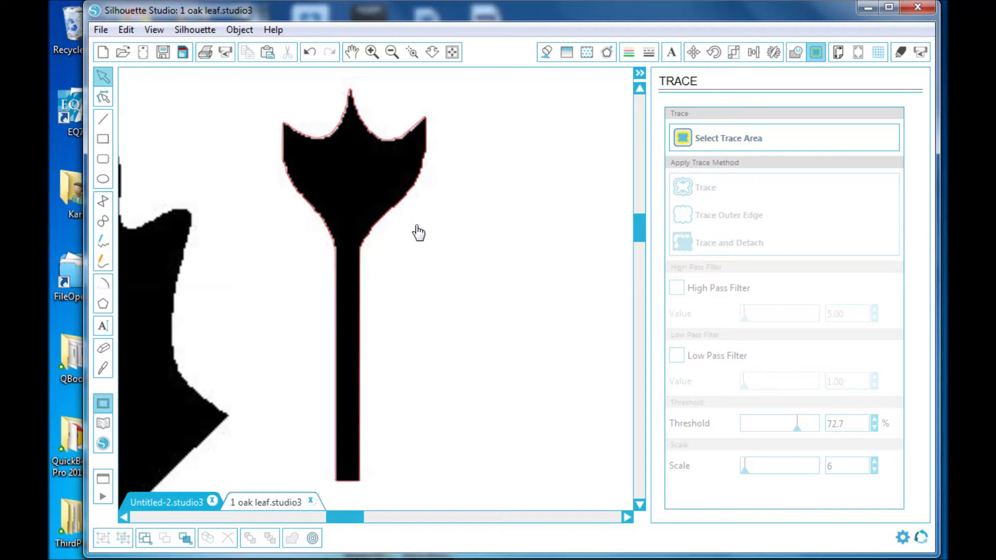
Open the "2 oak leaf" JPEG from the Sihouette Play folder, with all file types listed
left_click(102, 31)
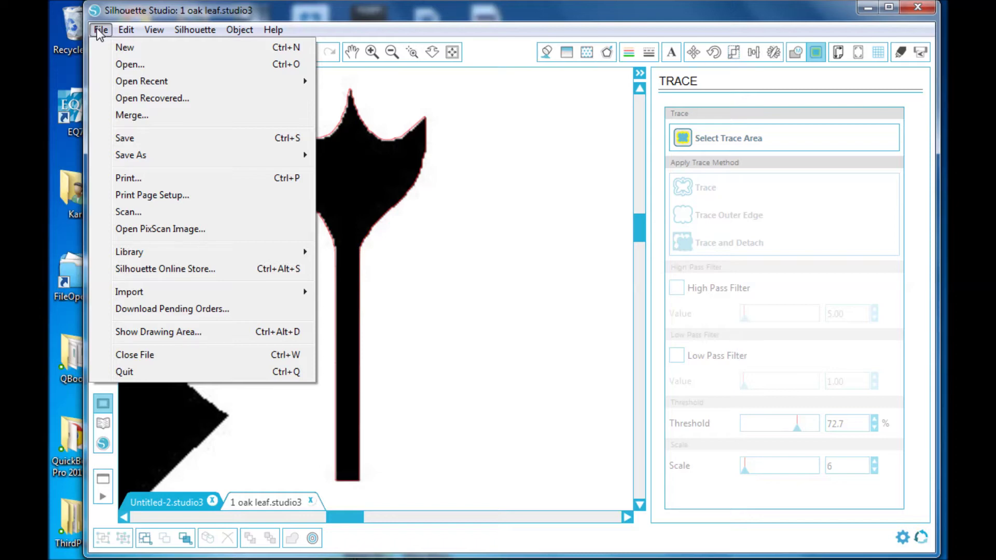
left_click(130, 65)
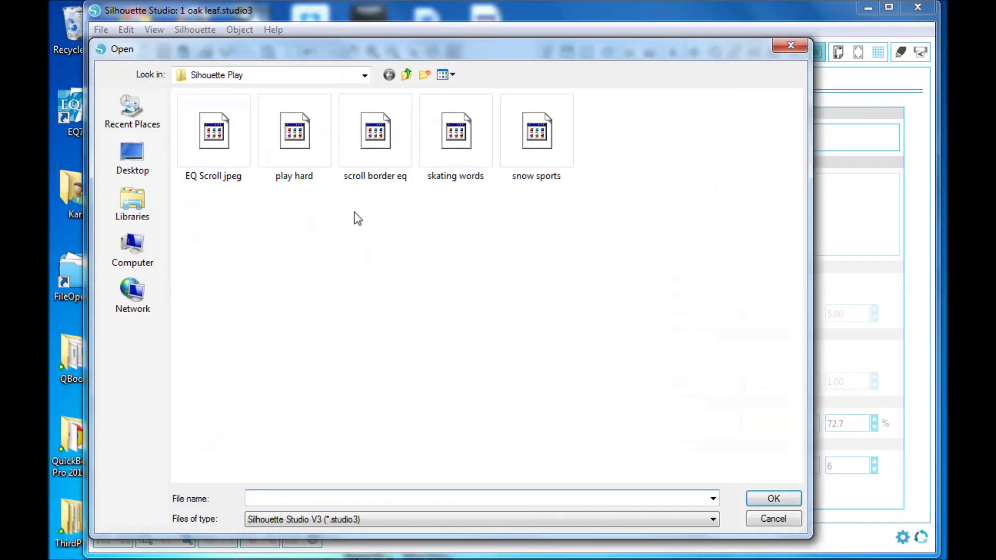
left_click(714, 520)
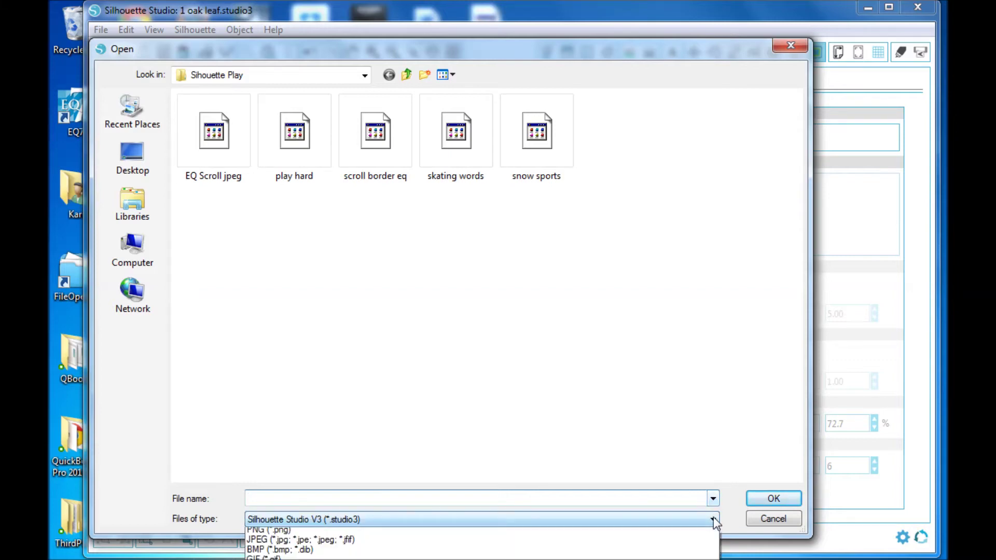
left_click(270, 558)
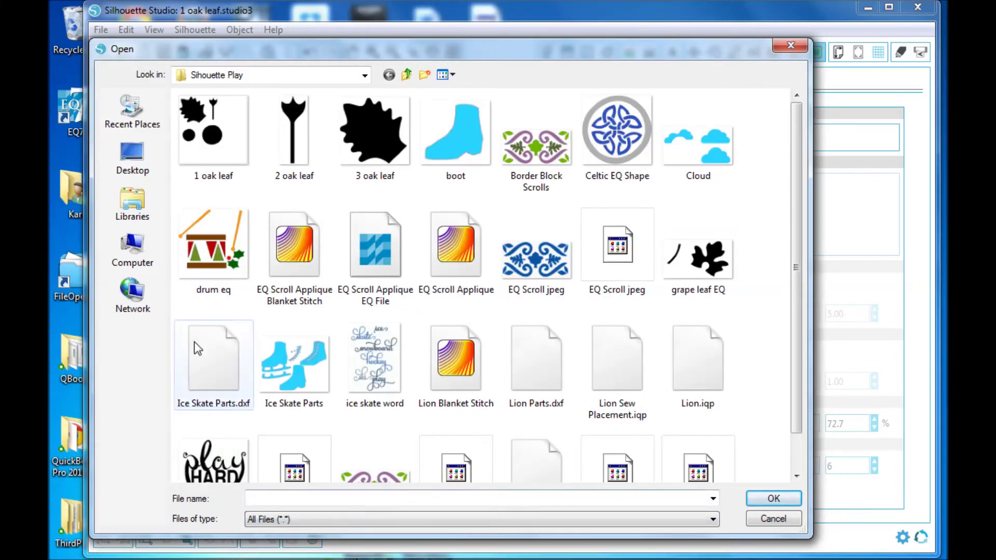
left_click(301, 160)
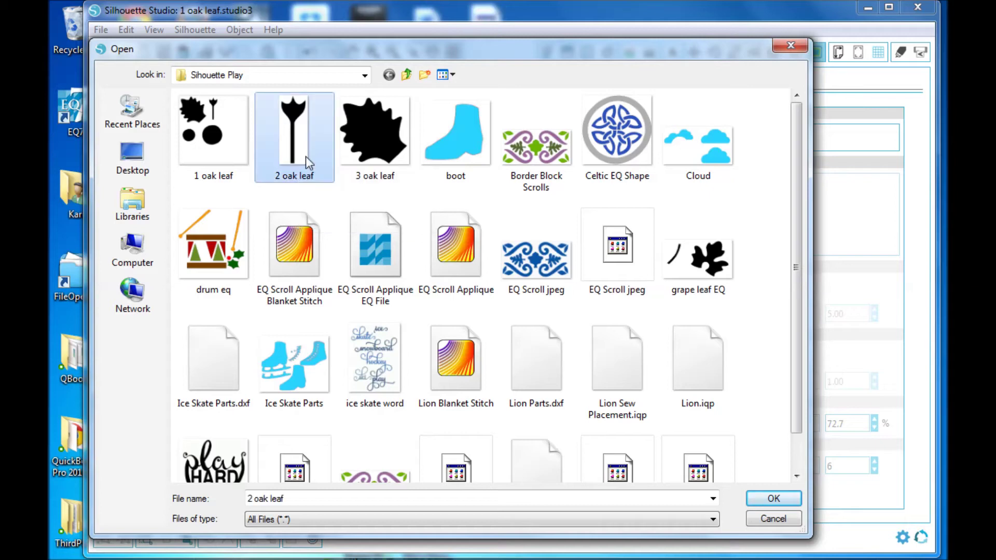
left_click(771, 499)
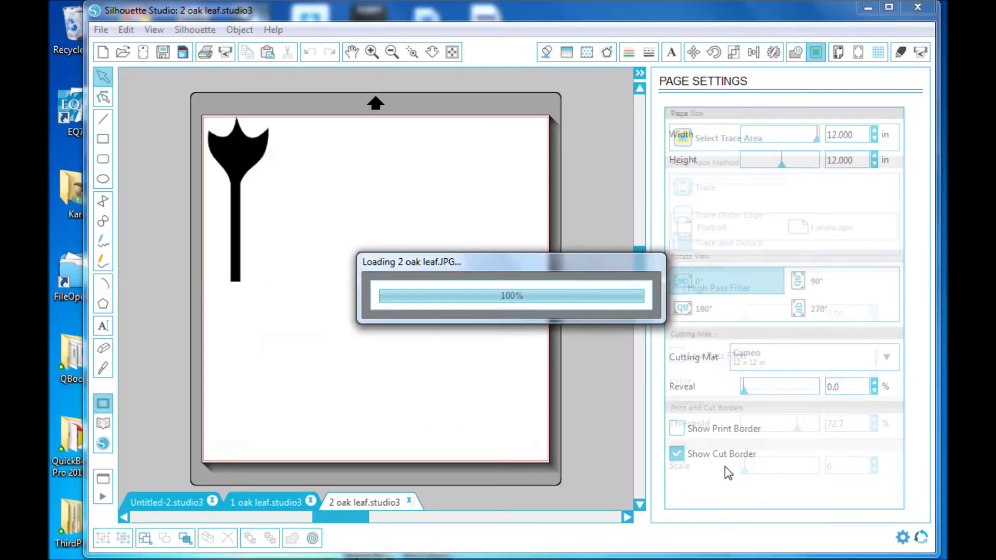
Enlarge the stem image proportionally to about 4.0 by 9.6 inches and place it inside the cutting area
left_click(241, 175)
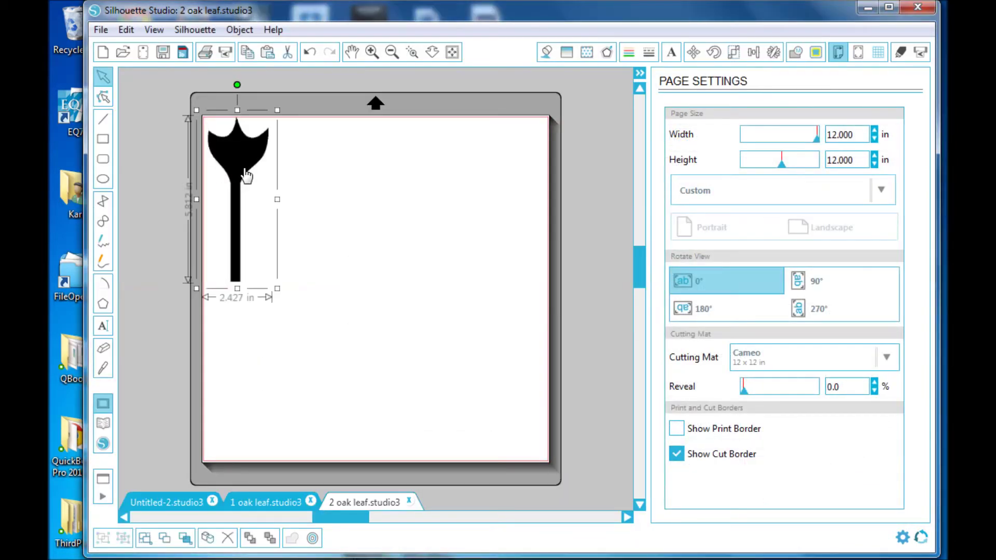
left_click_drag(278, 290, 375, 372)
left_click_drag(267, 216, 293, 226)
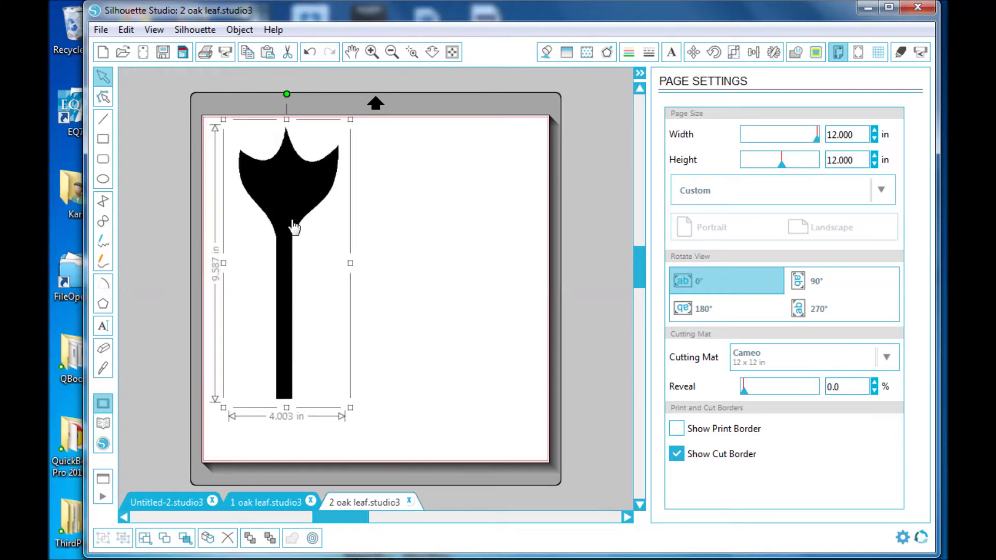
left_click(422, 256)
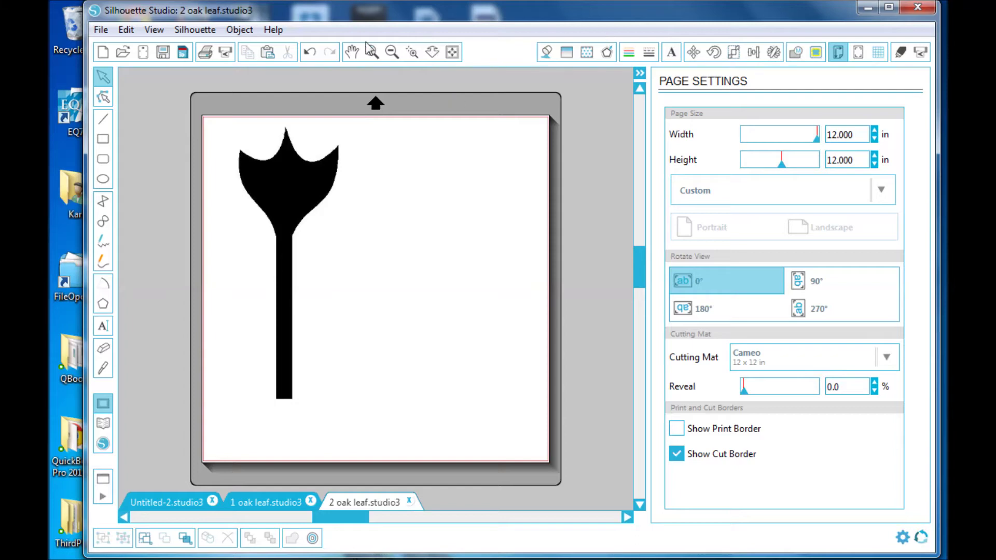
Start a trace and set the trace area around the whole enlarged stem
left_click(246, 31)
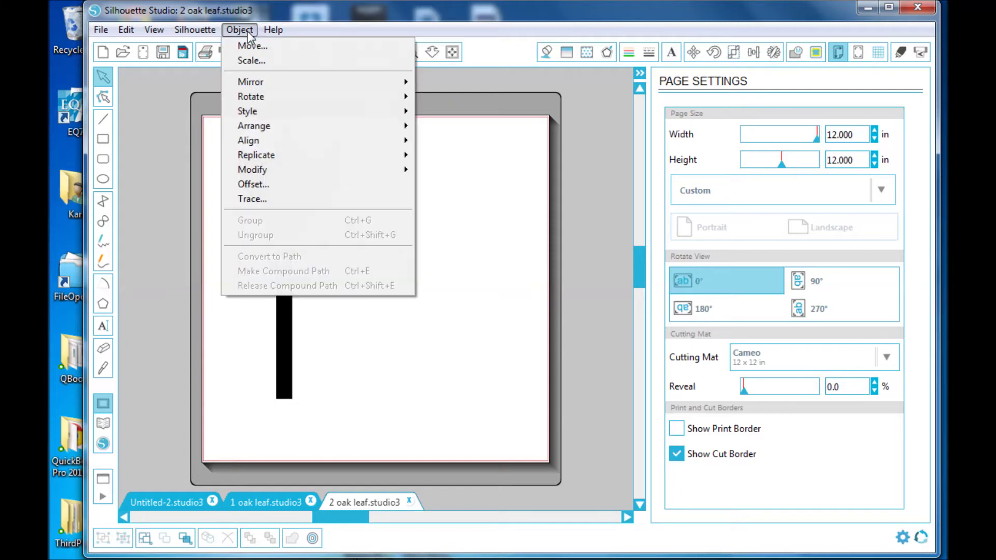
left_click(257, 198)
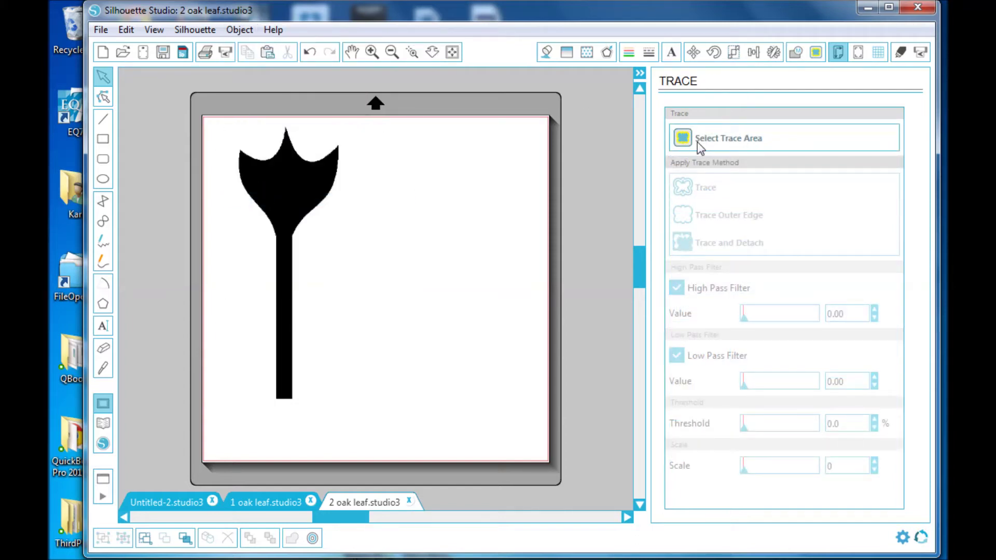
left_click(684, 141)
mouse_move(229, 128)
left_mouse_down()
mouse_move(344, 346)
mouse_move(362, 401)
left_mouse_up()
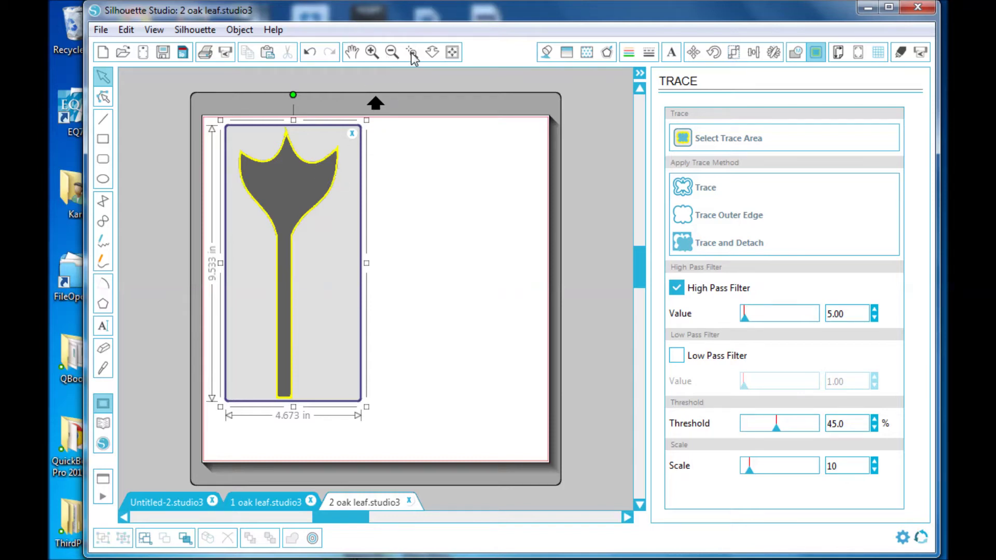
Turn off the High Pass Filter for the enlarged stem and set the threshold to 62.4% and the scale to 4
left_click(677, 291)
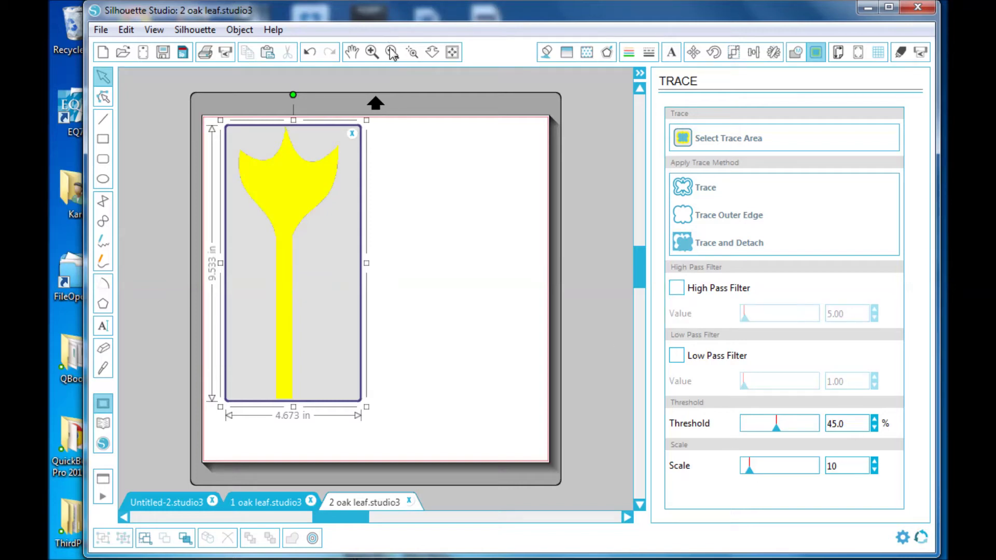
left_click(412, 53)
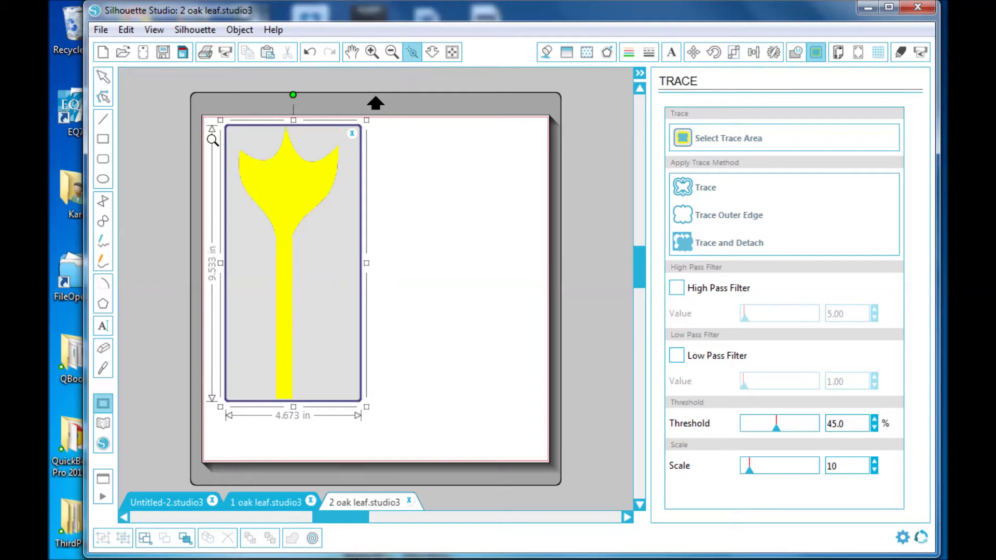
left_click_drag(411, 279, 411, 279)
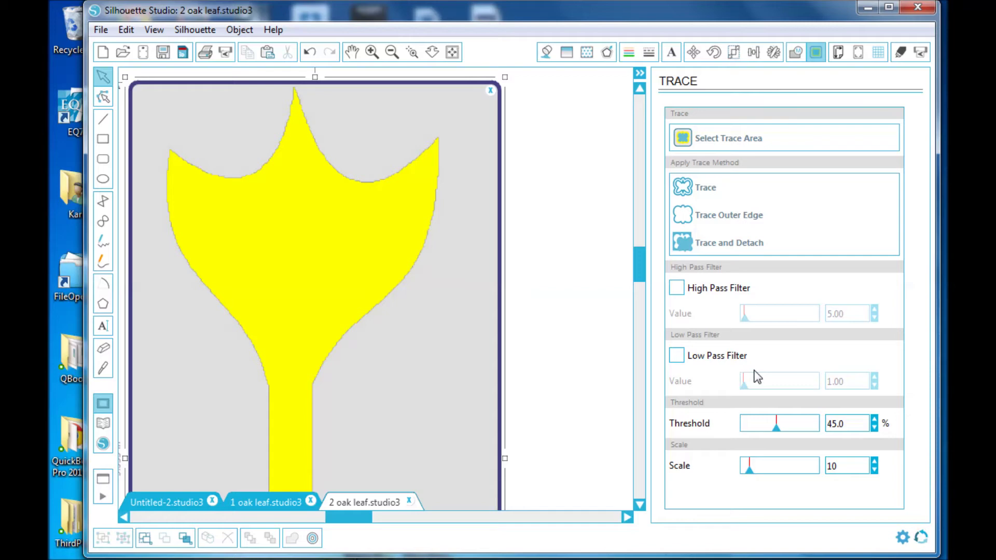
left_click_drag(778, 432, 790, 430)
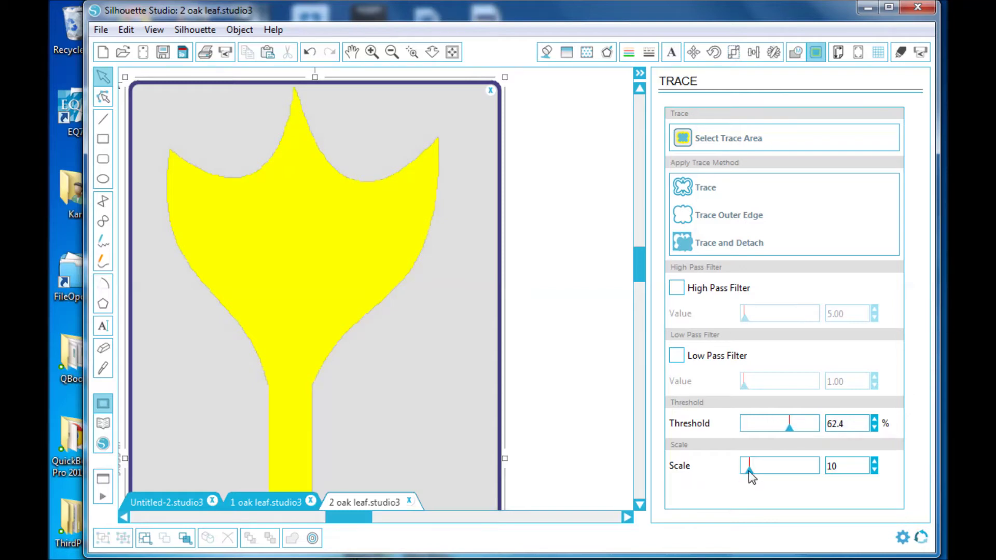
left_click_drag(745, 470, 741, 472)
Trace the enlarged stem with the standard Trace method and move the black image aside from the outline
left_click(685, 188)
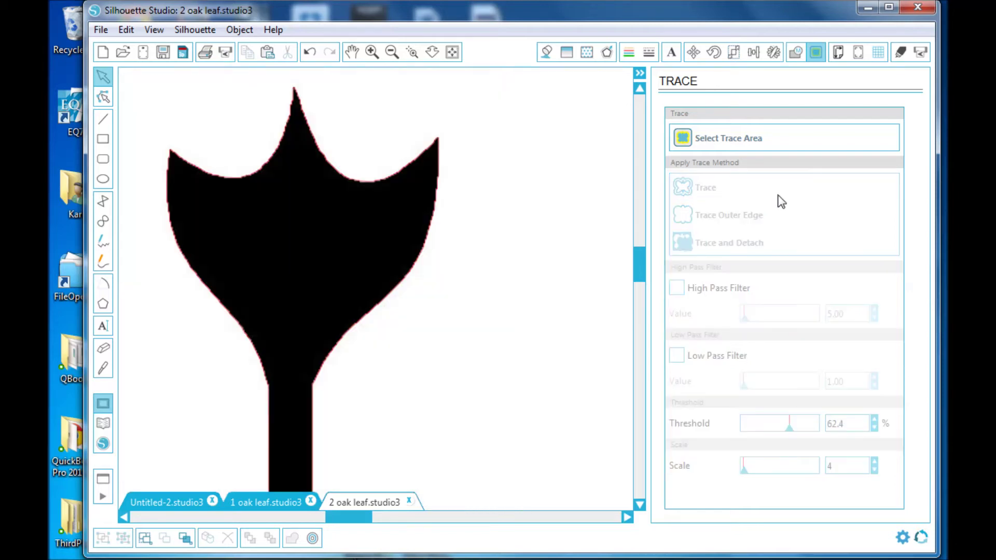
left_click_drag(377, 320, 706, 311)
left_click_drag(288, 315, 357, 328)
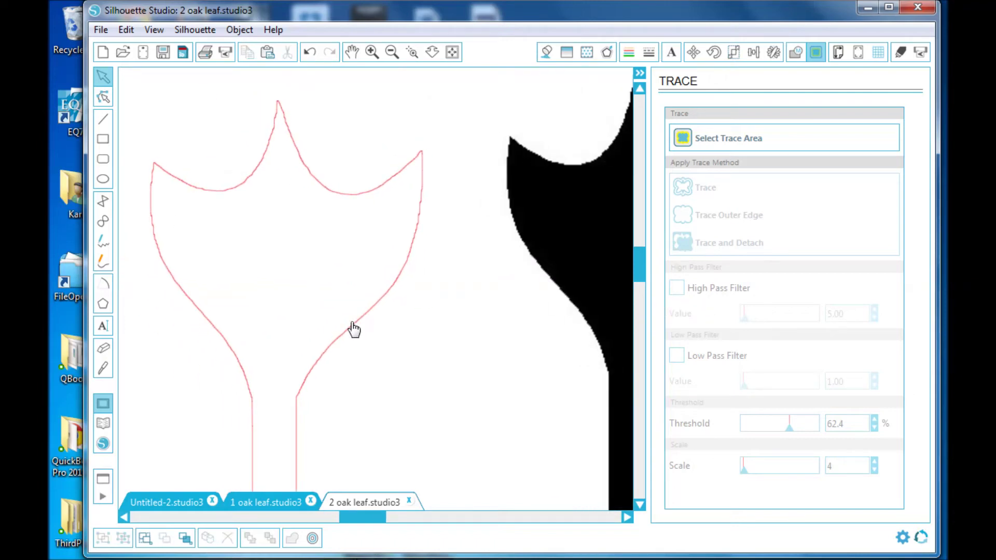
Copy the enlarged stem's traced outline and paste it into the "1 oak leaf" document
left_click(355, 329)
right_click(355, 329)
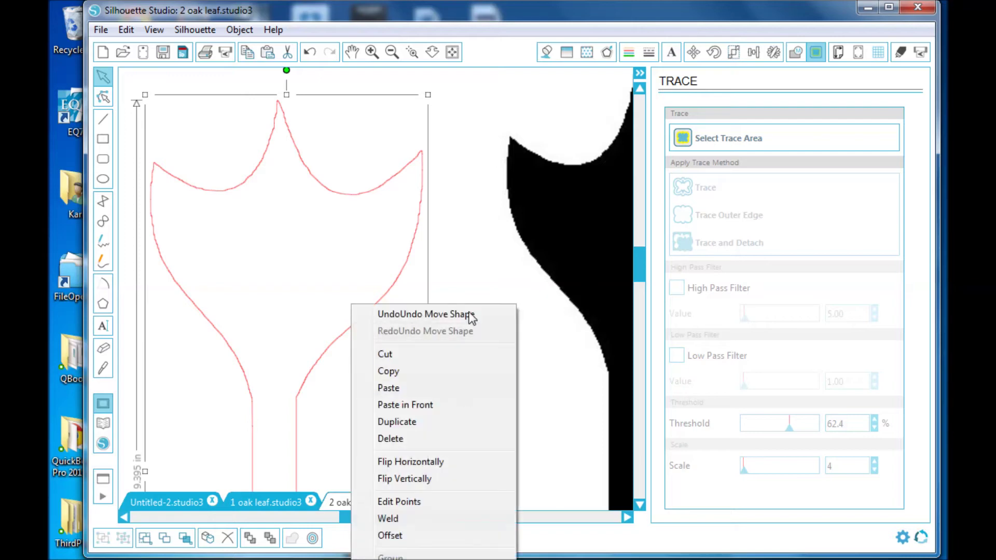
left_click(397, 372)
left_click(270, 504)
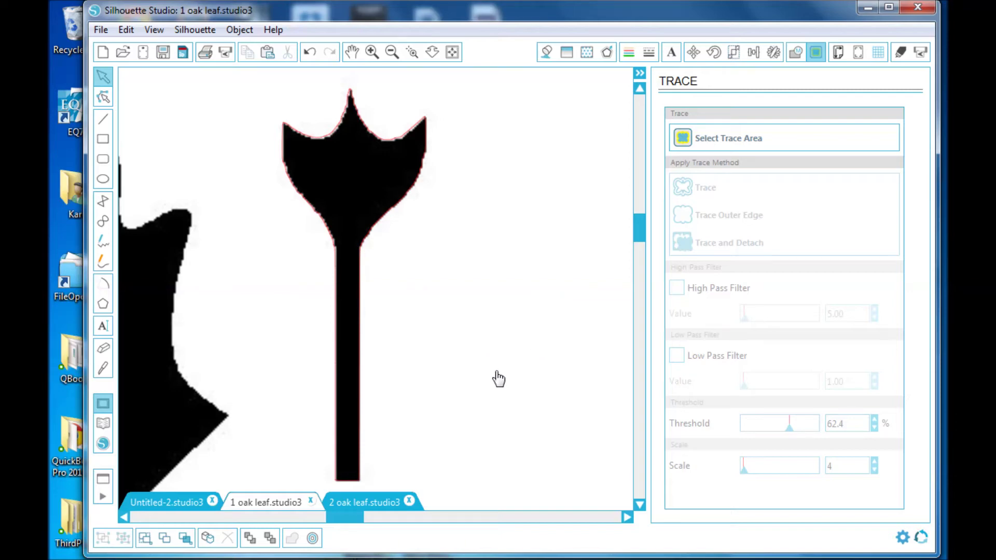
key("ctrl+v")
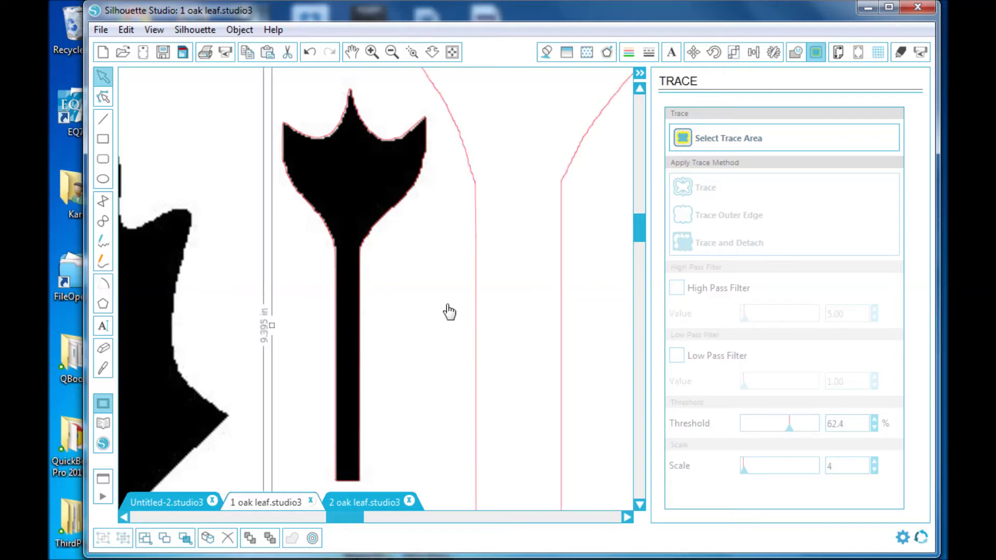
Move the pasted stem outline inside the cutting area and shrink it proportionally to about 0.93 by 2.55 inches
left_click(552, 255)
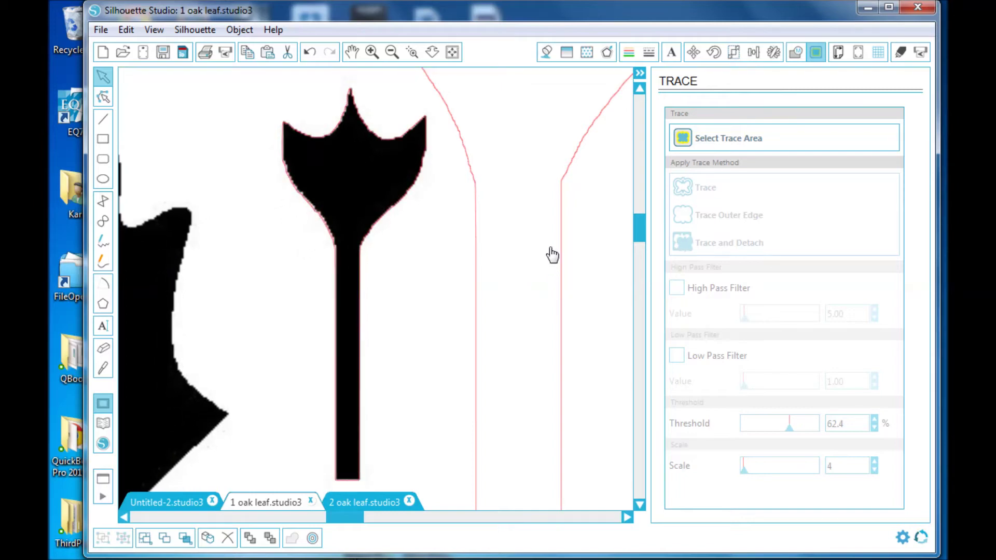
left_click(566, 306)
left_click(456, 52)
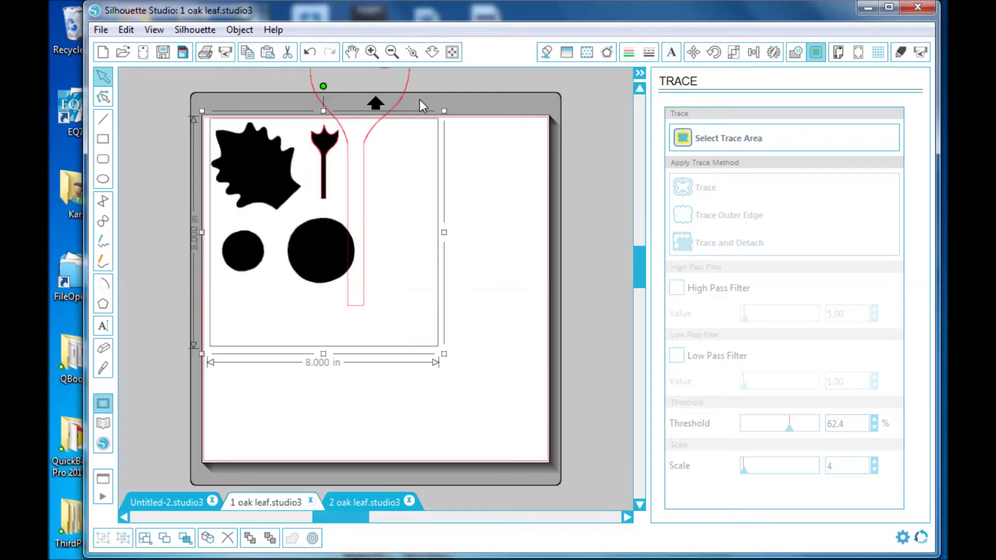
left_click_drag(409, 84, 490, 179)
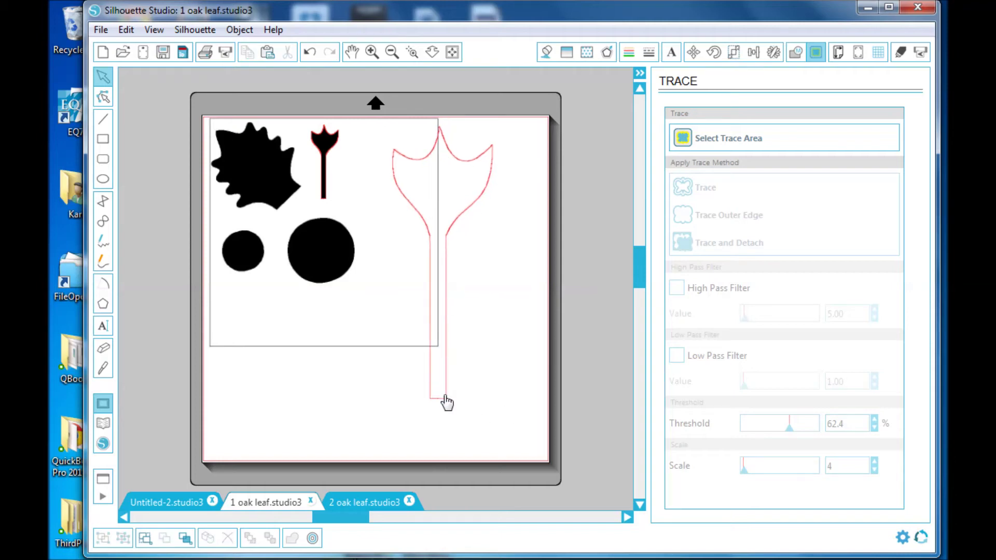
left_click(445, 399)
left_click_drag(497, 404, 425, 205)
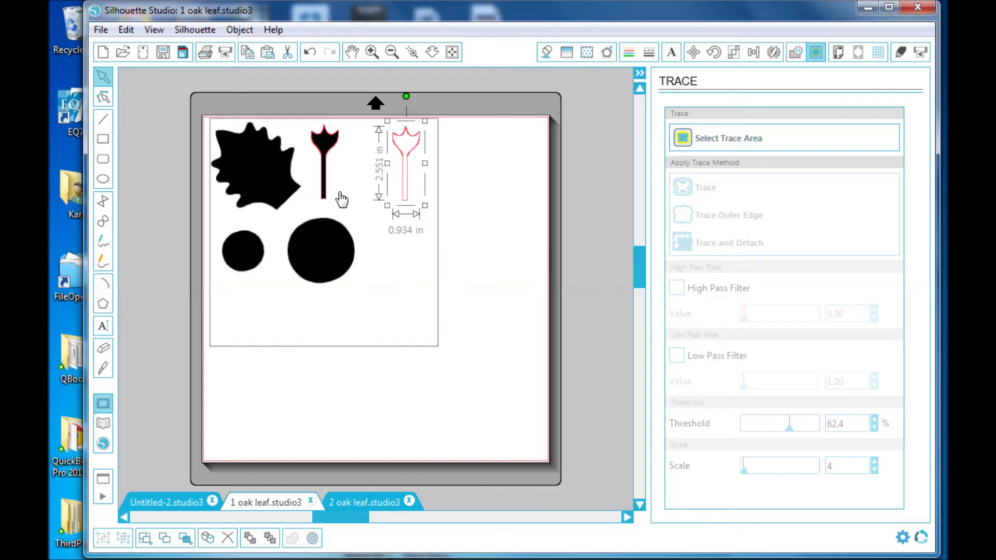
Move the 8-inch block image off the page, leaving both stem outlines on the mat
left_click(336, 150)
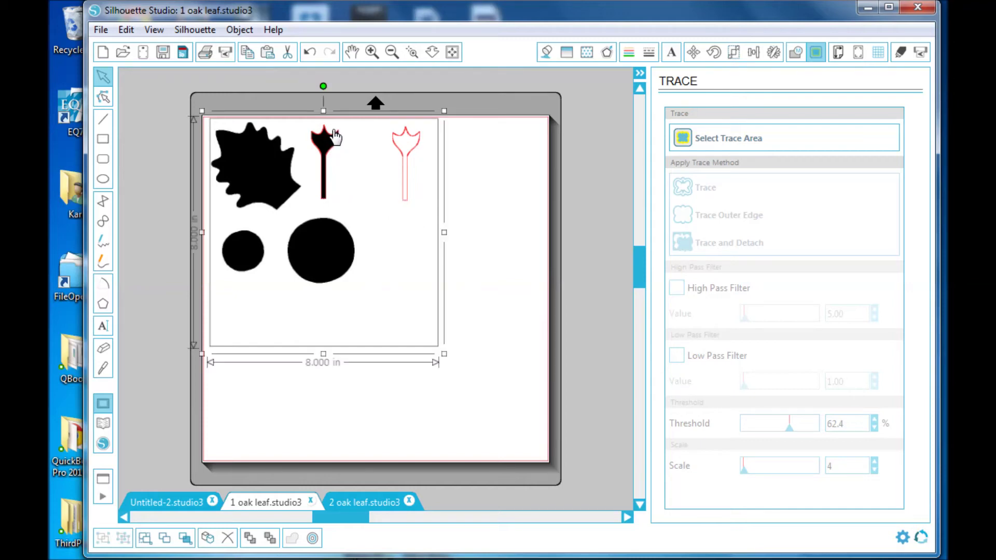
left_click(384, 149)
left_click(331, 139)
left_click_drag(335, 150, 631, 192)
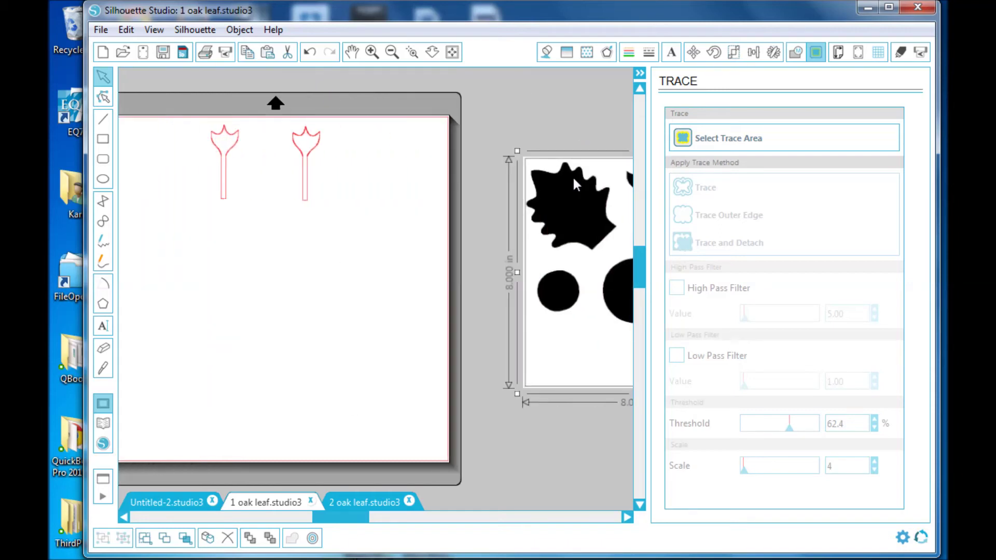
Compare the sizes of the two stem outlines and try scaling the pasted one to 2.554 inches high with the aspect locked
left_click(225, 153)
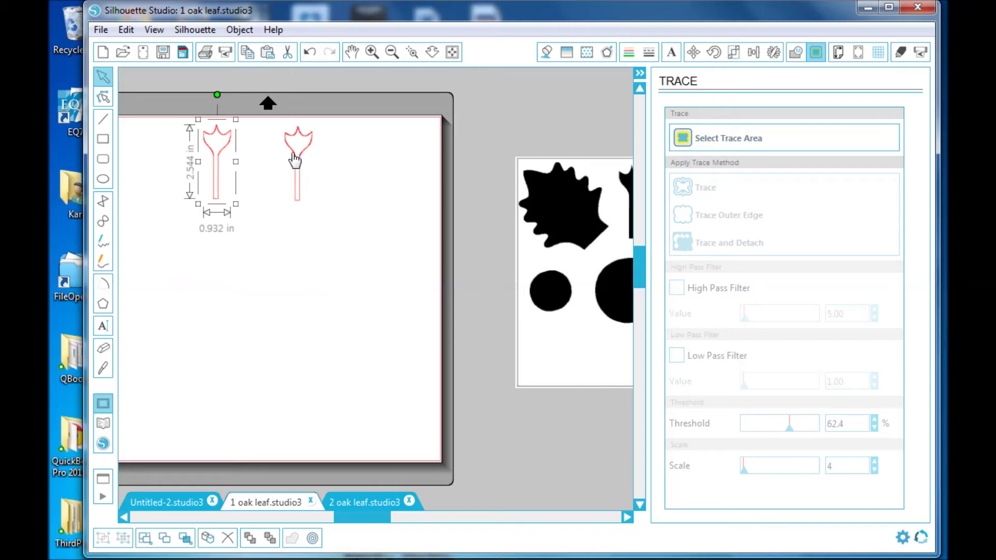
left_click(307, 152)
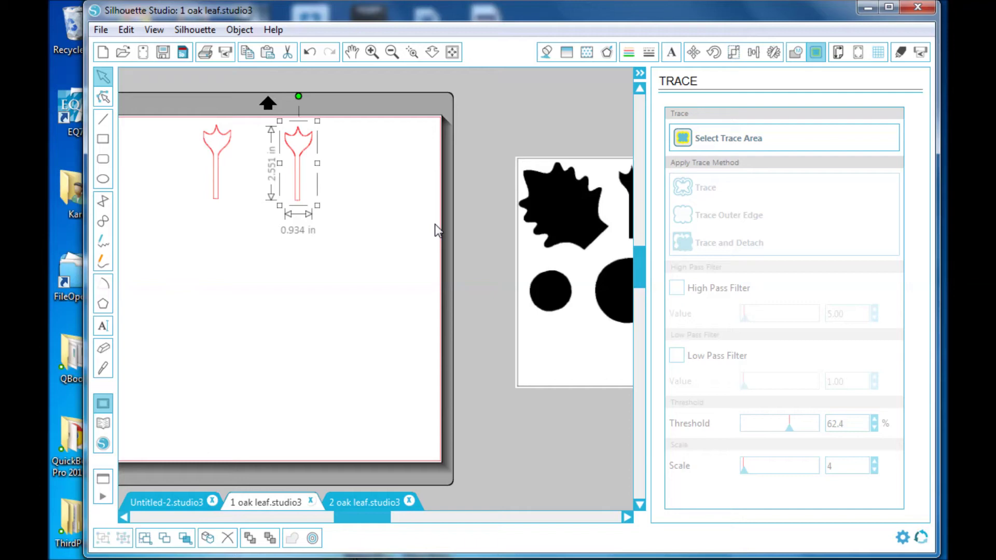
left_click(243, 31)
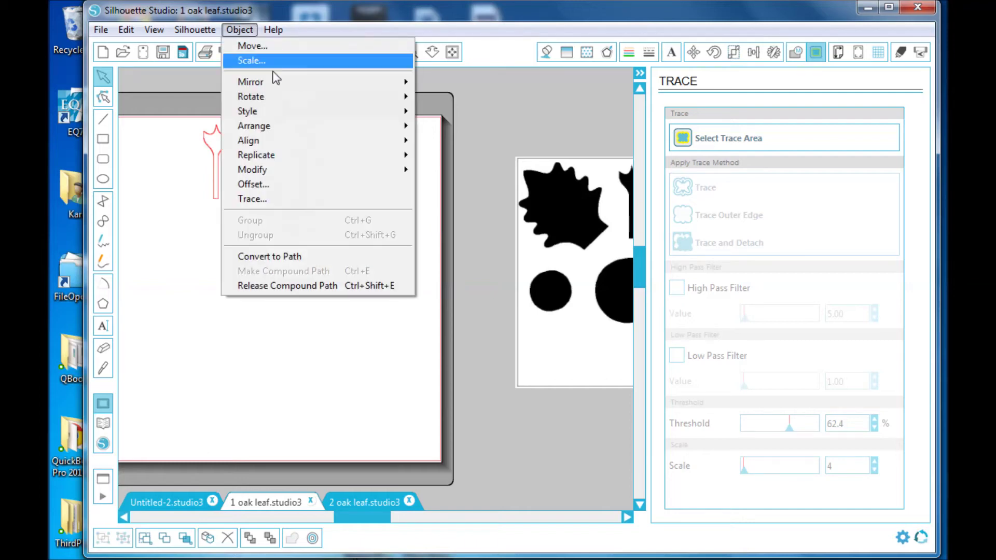
left_click(255, 60)
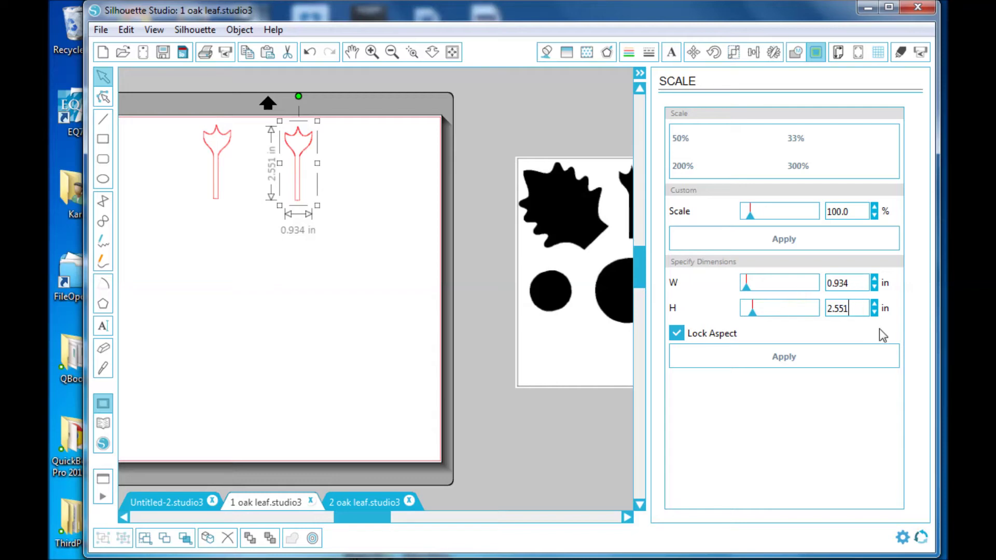
type("4")
left_click(342, 169)
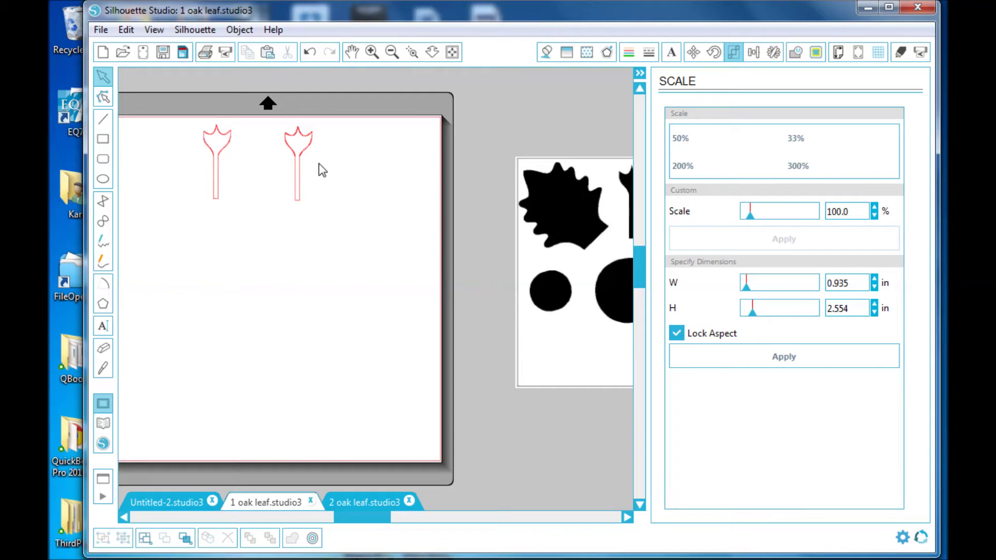
key("ctrl+z")
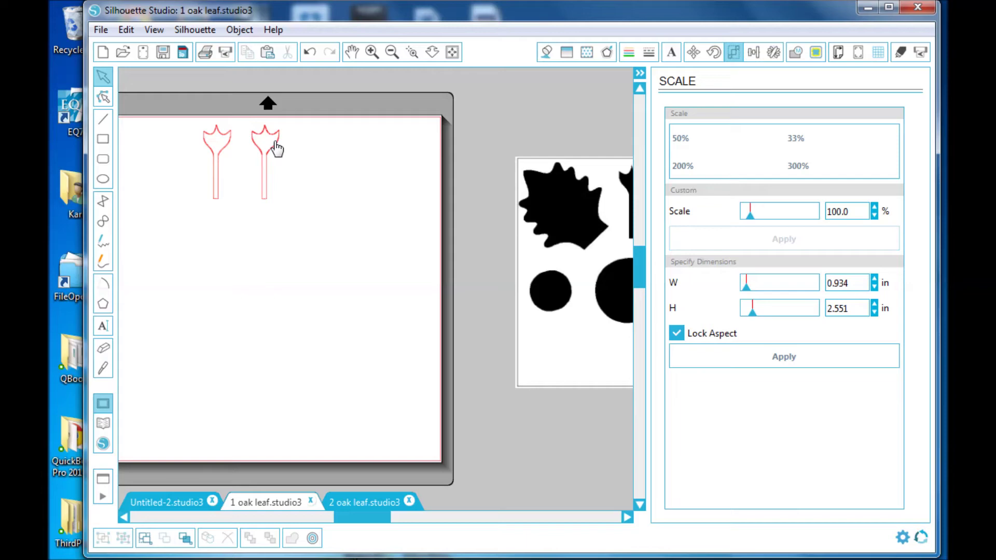
Bring the pasted stem outline closer to the other one and compare the smoothness of their curves up close
left_click(413, 53)
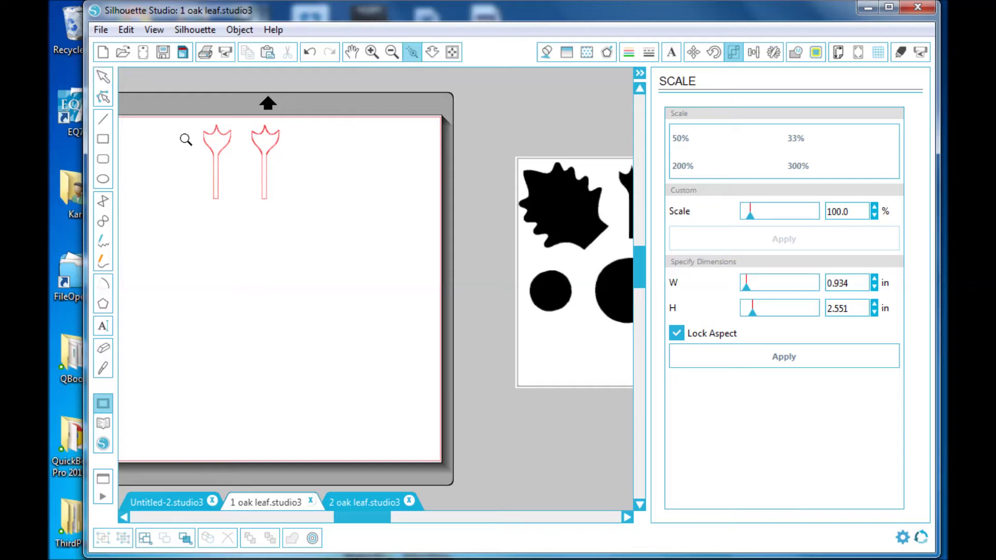
left_click_drag(302, 215, 303, 217)
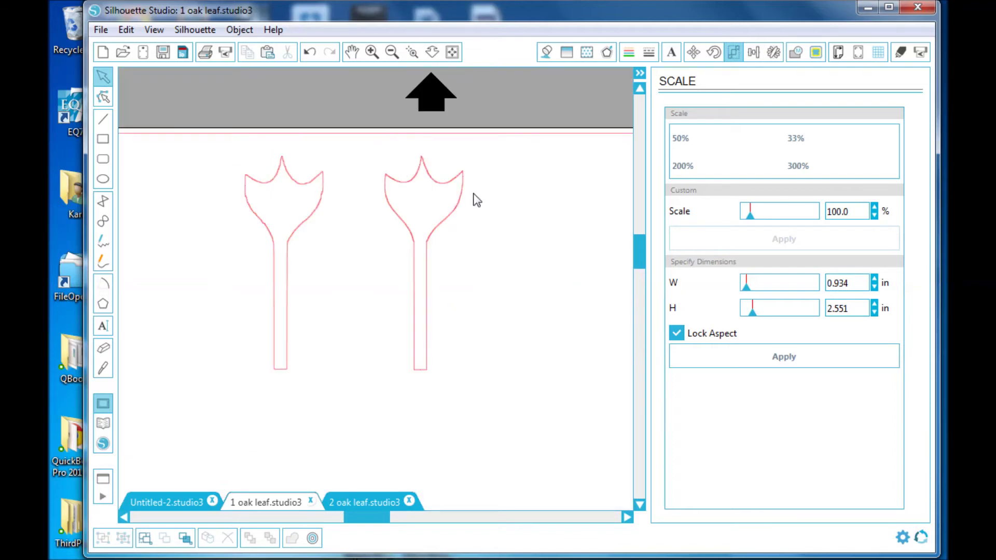
left_click(454, 221)
left_click_drag(454, 222, 426, 225)
left_click(412, 52)
left_click_drag(218, 138, 468, 256)
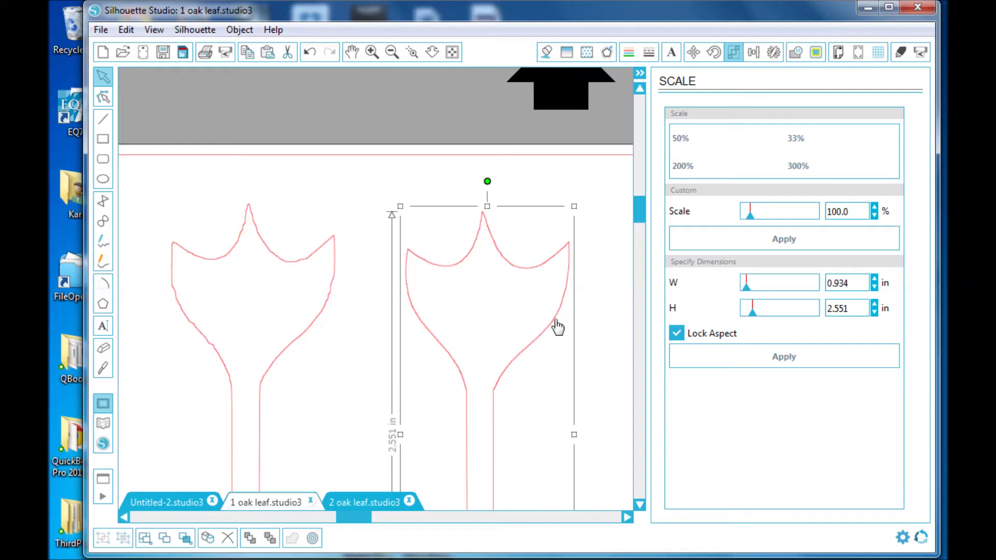
Delete the stem outline traced from the whole-block image and move the remaining smoother stem outline off the page
left_click(304, 337)
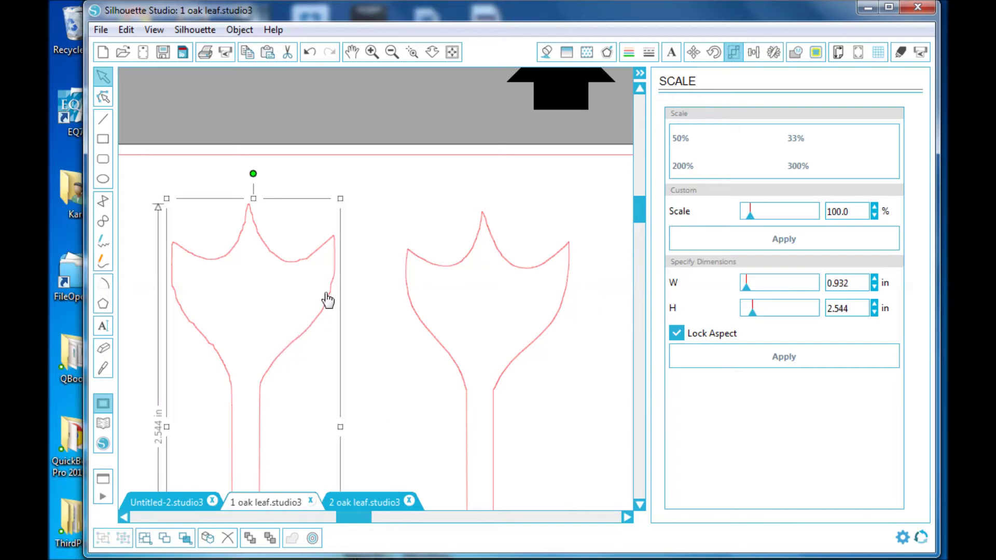
key("Delete")
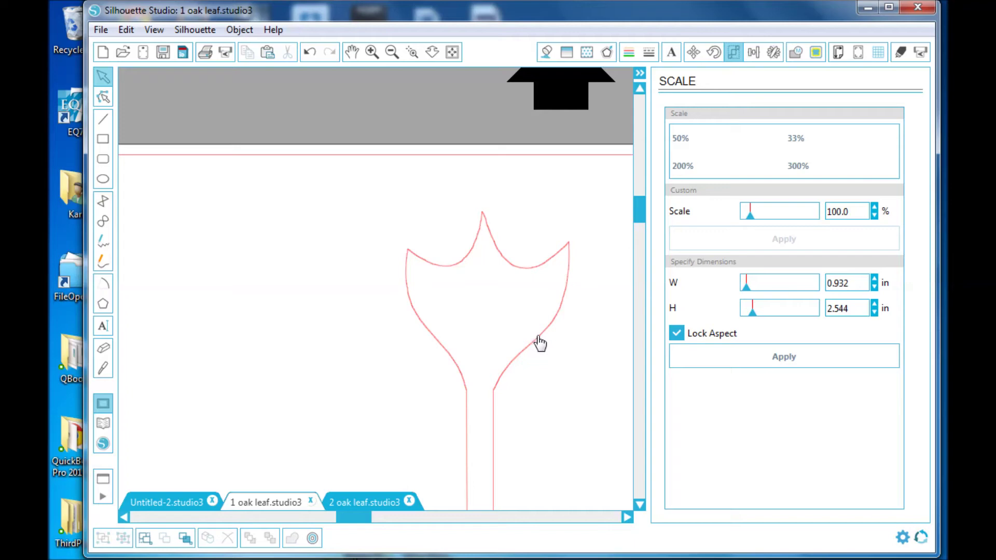
left_click_drag(538, 343, 628, 187)
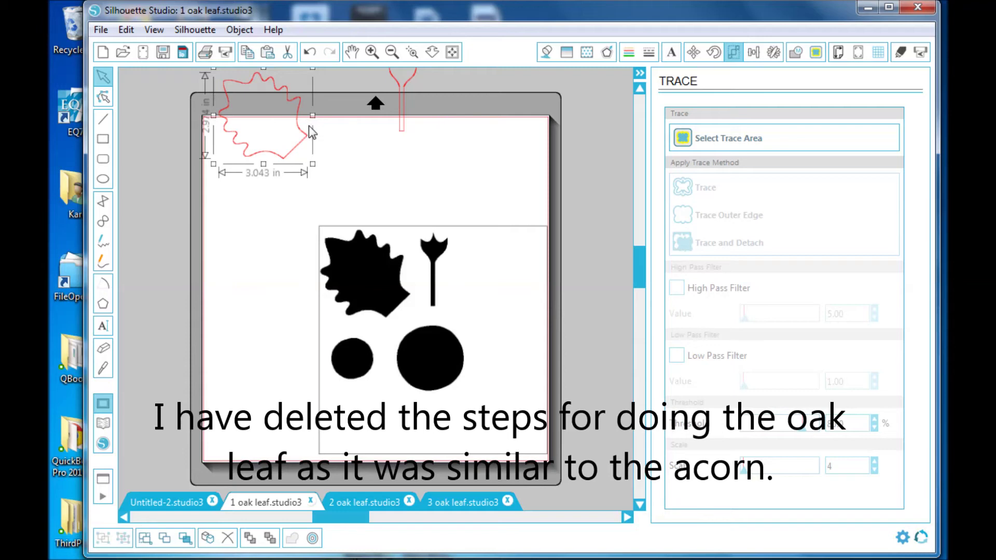
Move the oak leaf outline above the page and the block image into the page's upper-left area
left_click_drag(305, 141, 342, 100)
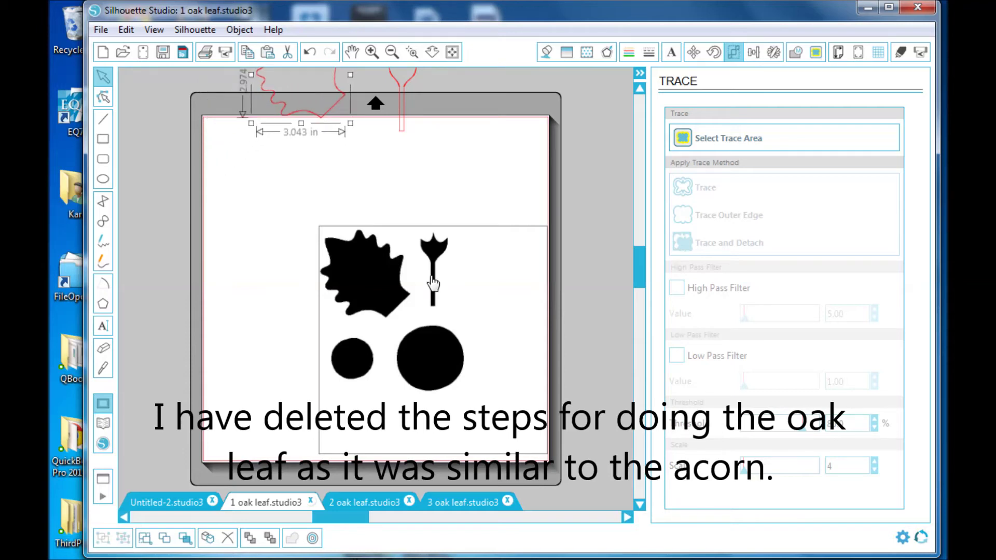
left_click_drag(379, 314, 283, 219)
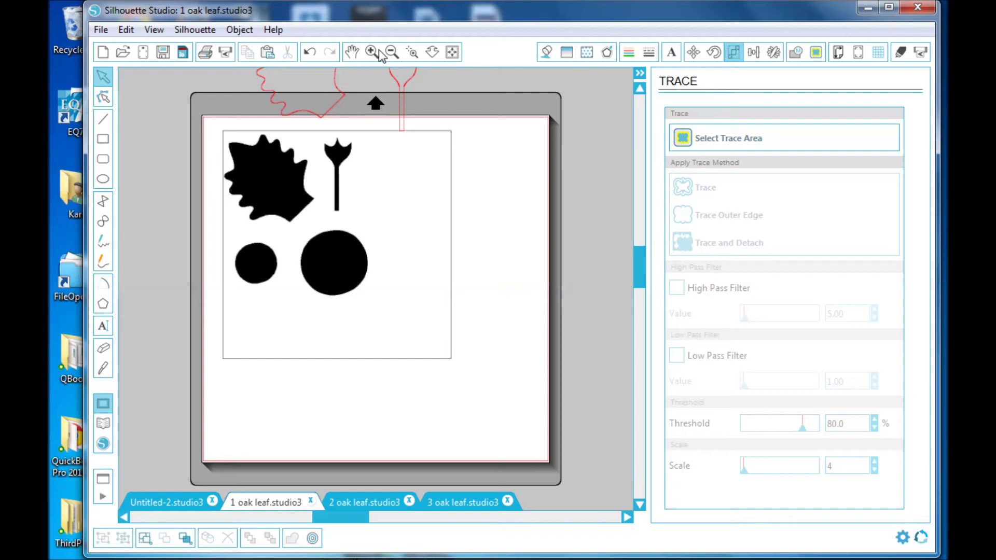
Draw a circle over the block image's large black circle and resize it to about 2.283 inches to fit the edge
left_click(412, 53)
left_click_drag(283, 210, 403, 316)
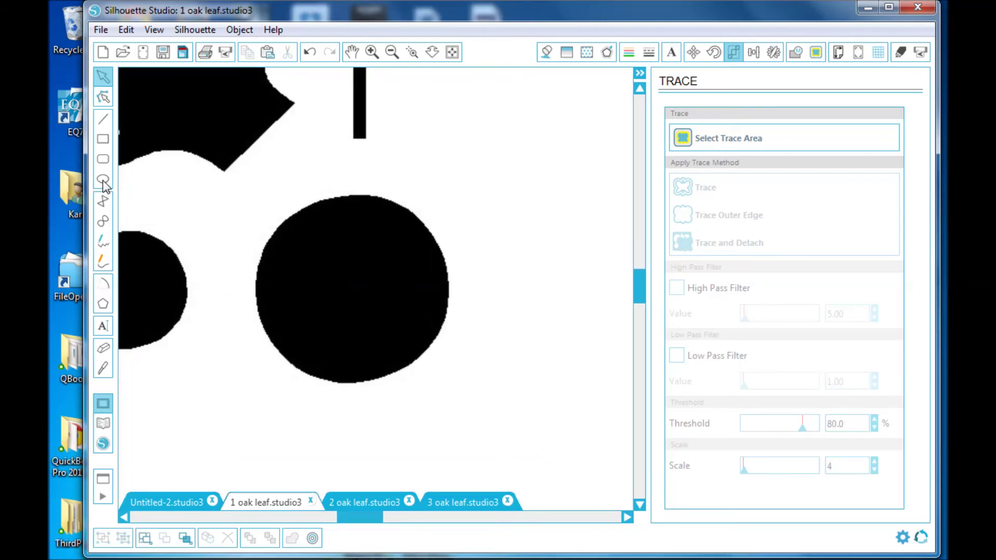
left_click(102, 179)
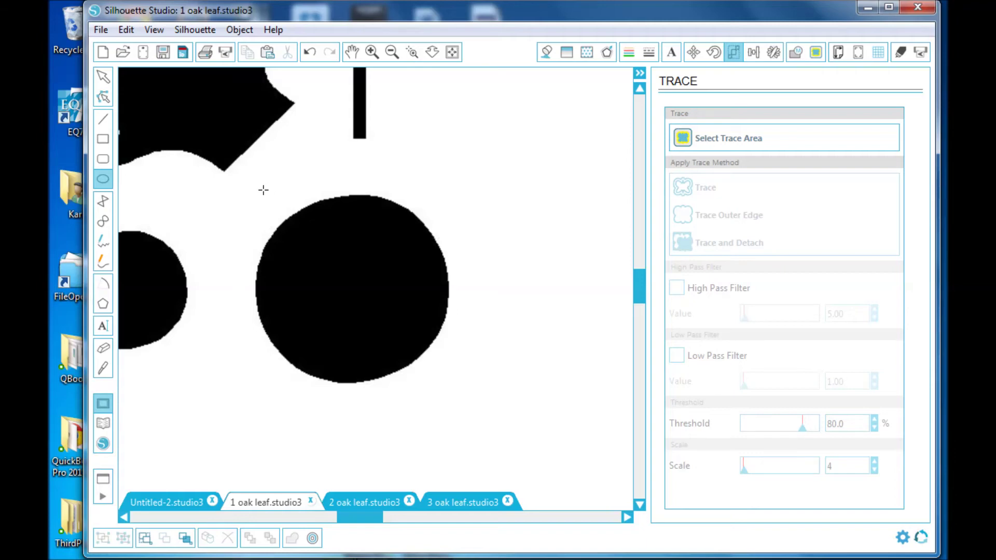
left_click_drag(264, 190, 448, 393)
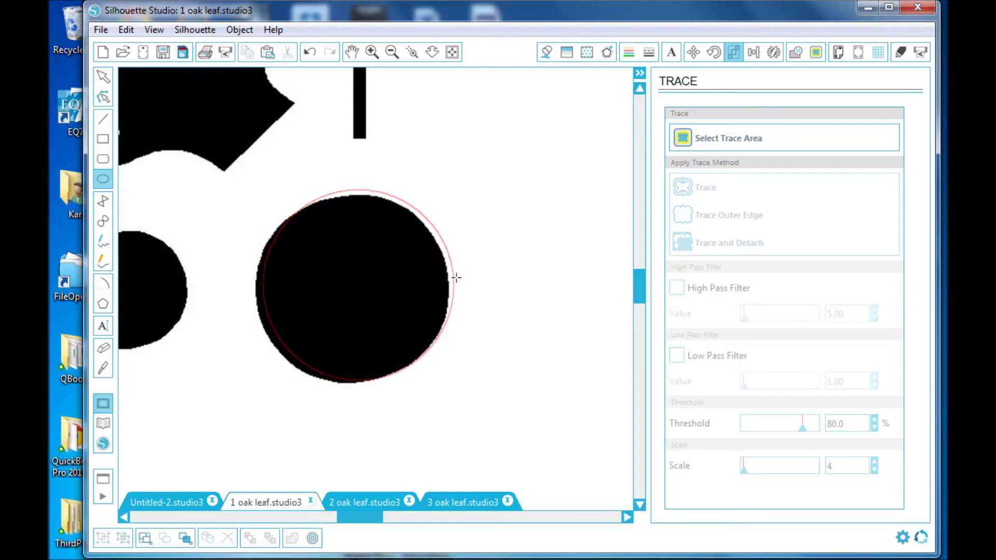
left_click(104, 78)
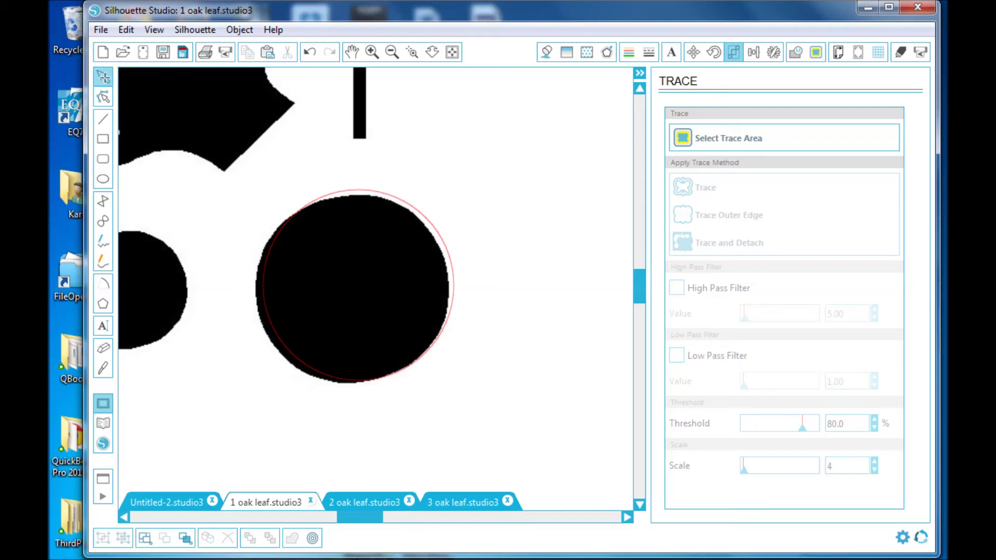
left_click(455, 307)
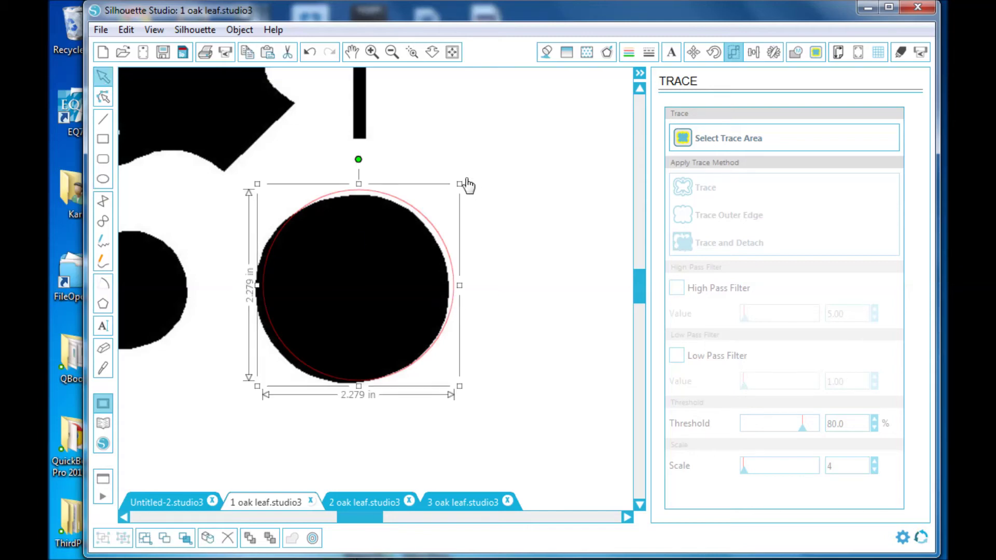
left_click_drag(459, 184, 455, 187)
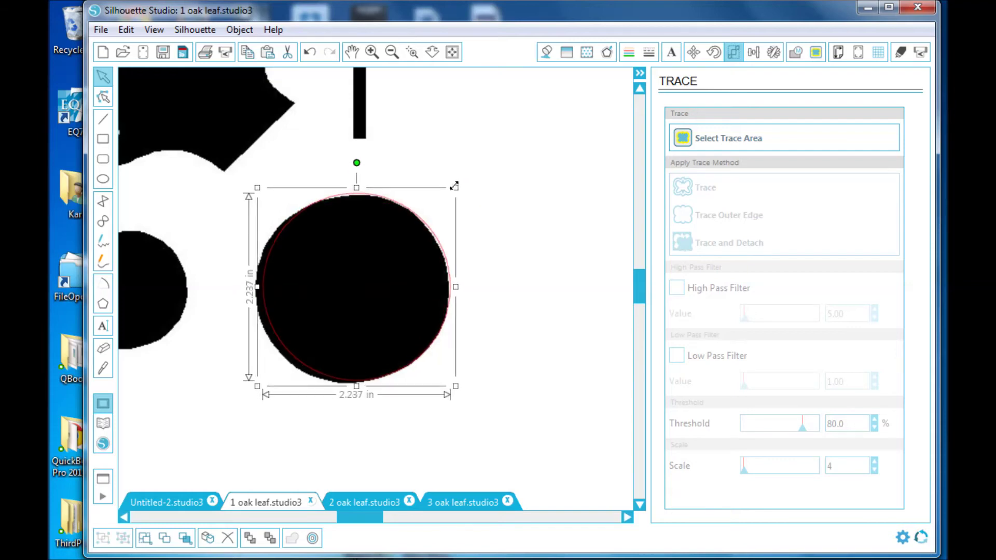
mouse_move(257, 386)
left_mouse_down()
mouse_move(240, 389)
mouse_move(254, 393)
left_mouse_up()
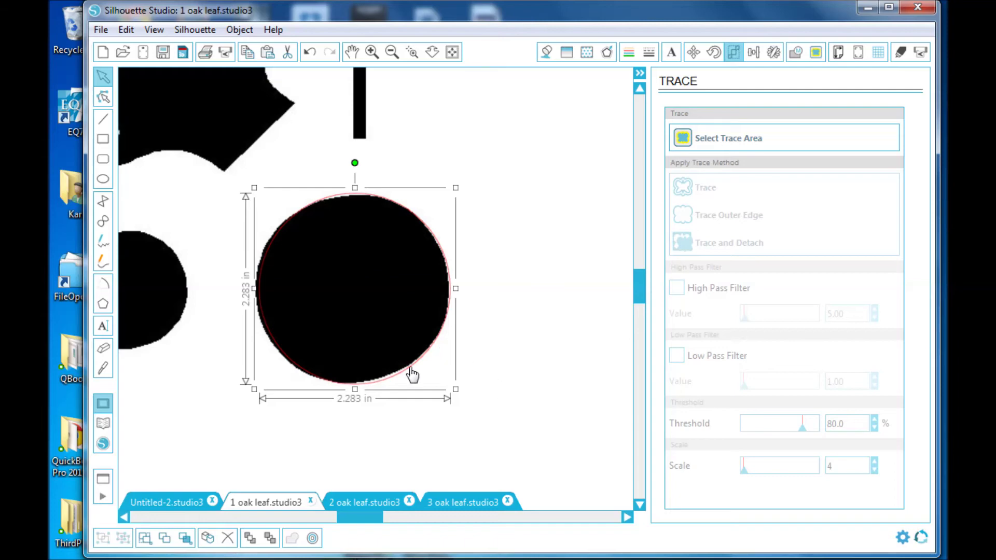
Draw a second circle fitted around the small black circle in the block image
key("ctrl+1")
key("e")
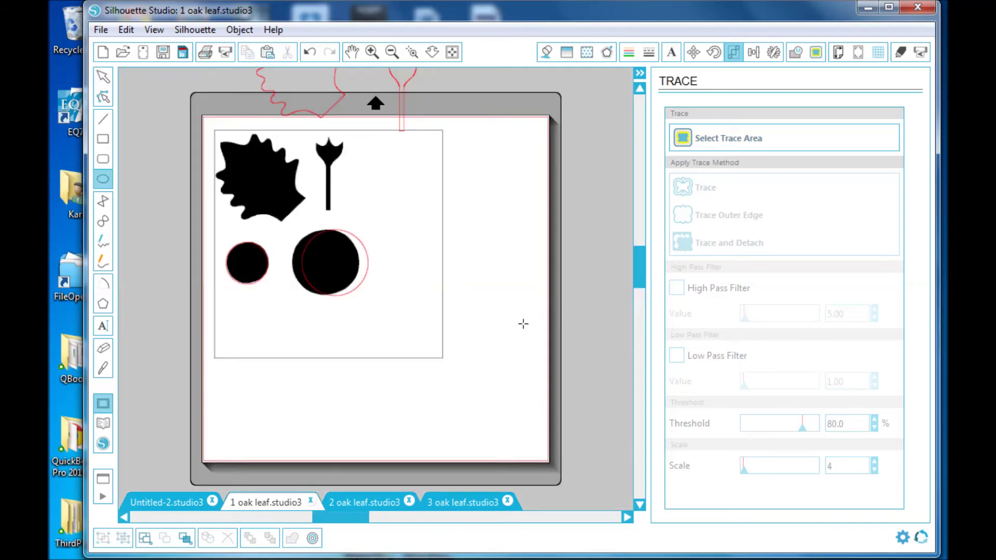
left_click(103, 78)
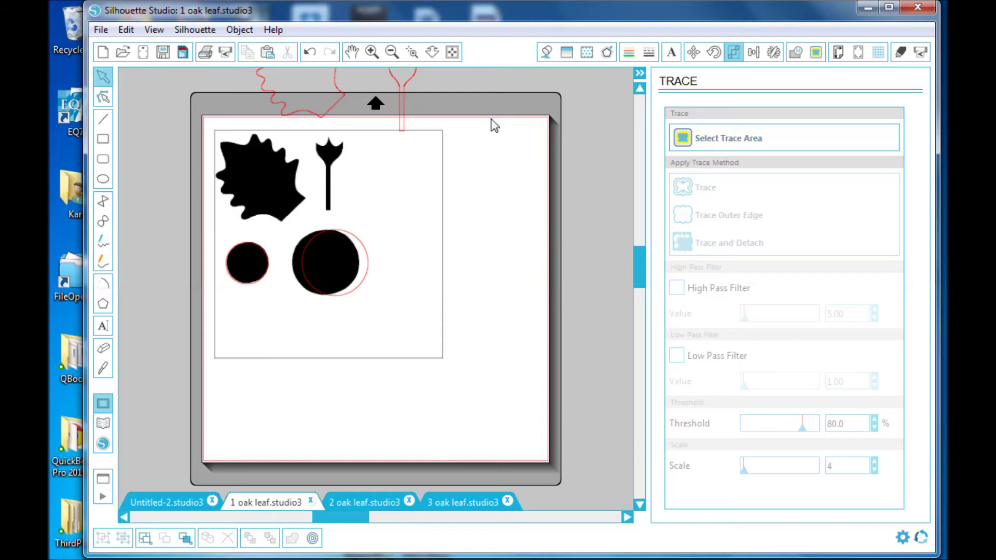
Move the block image off the mat, leaving the two drawn circles on the page
left_click(426, 137)
left_click_drag(423, 134, 758, 135)
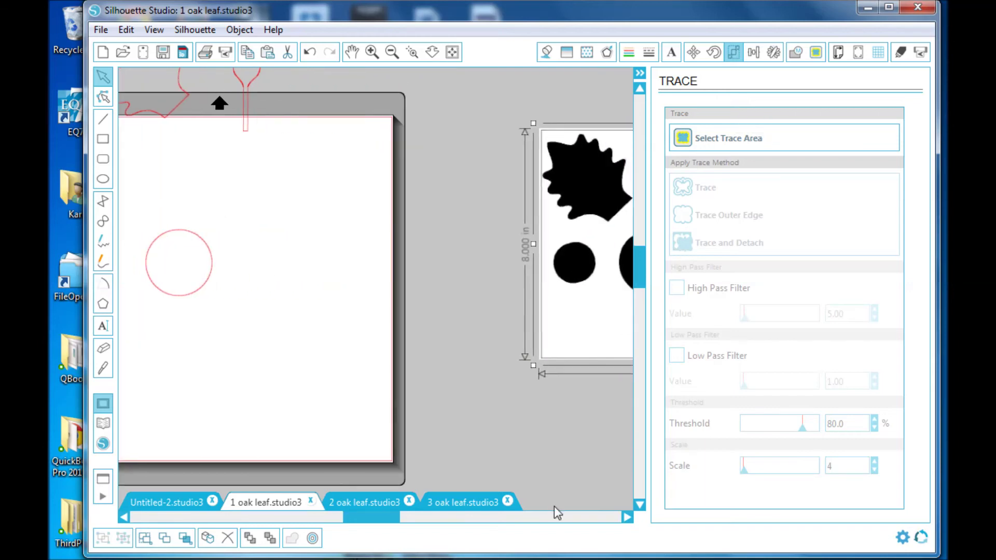
left_click_drag(385, 520, 337, 519)
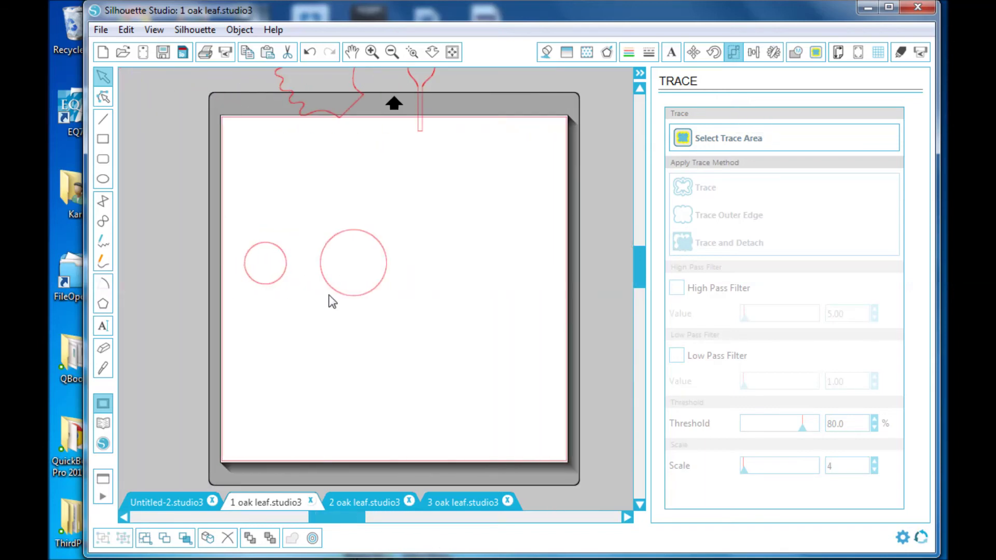
Move the large circle to the mat's lower-right corner and place the small circle just above it
left_click(353, 300)
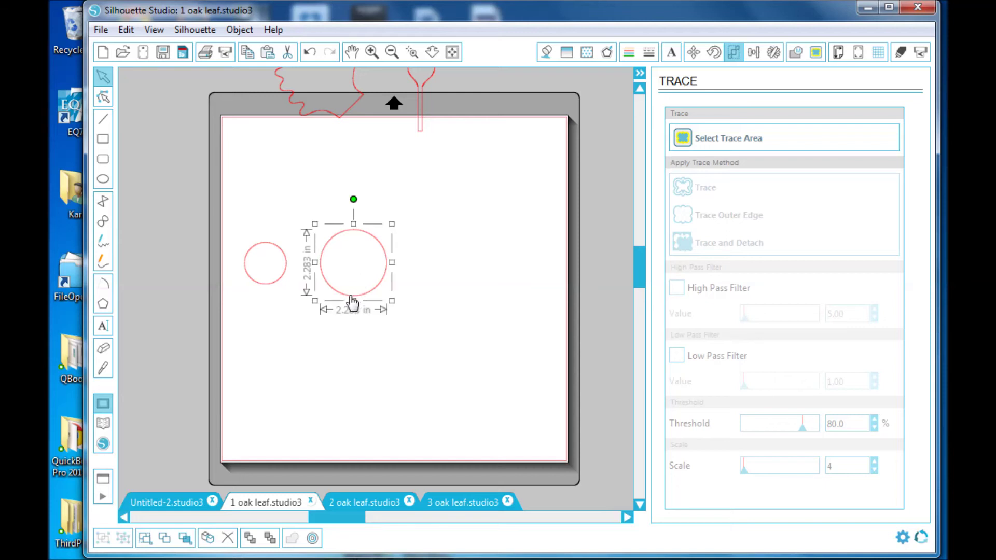
left_click_drag(352, 298, 503, 425)
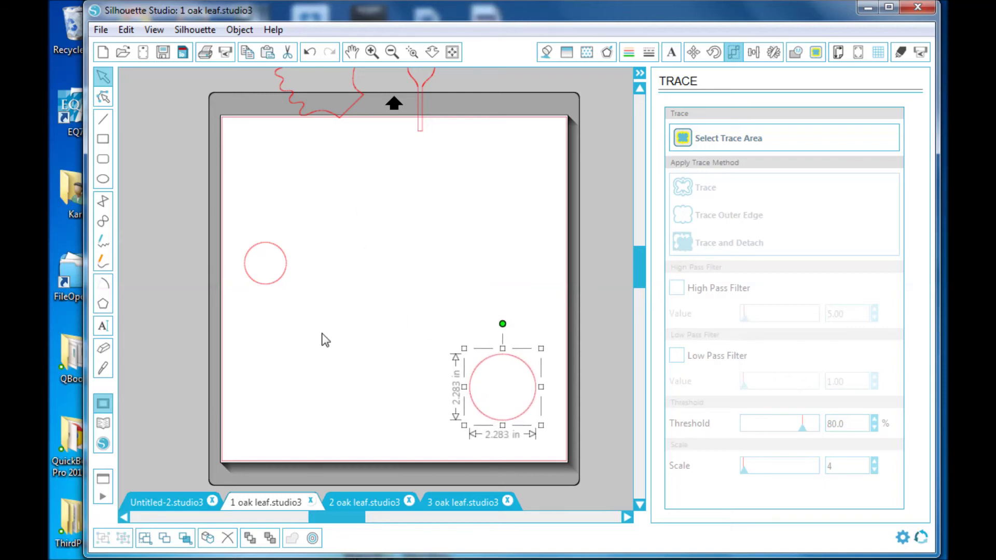
left_click(267, 291)
left_click_drag(267, 291, 515, 333)
Place the oak leaf outline in the mat's upper-left corner and set the cutting mat reveal to 30.5%
left_click_drag(352, 113, 314, 207)
left_click_drag(314, 208, 305, 209)
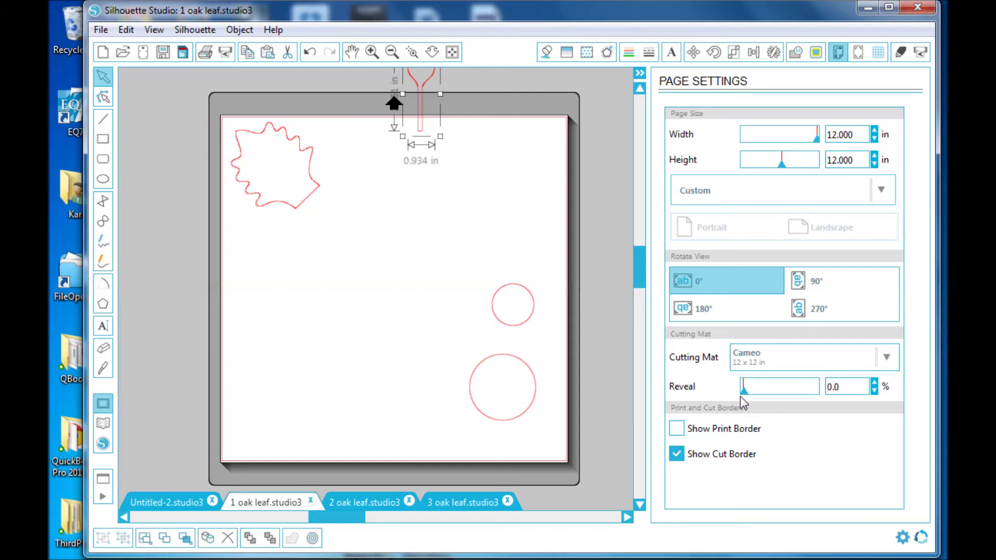
left_click_drag(743, 391, 766, 390)
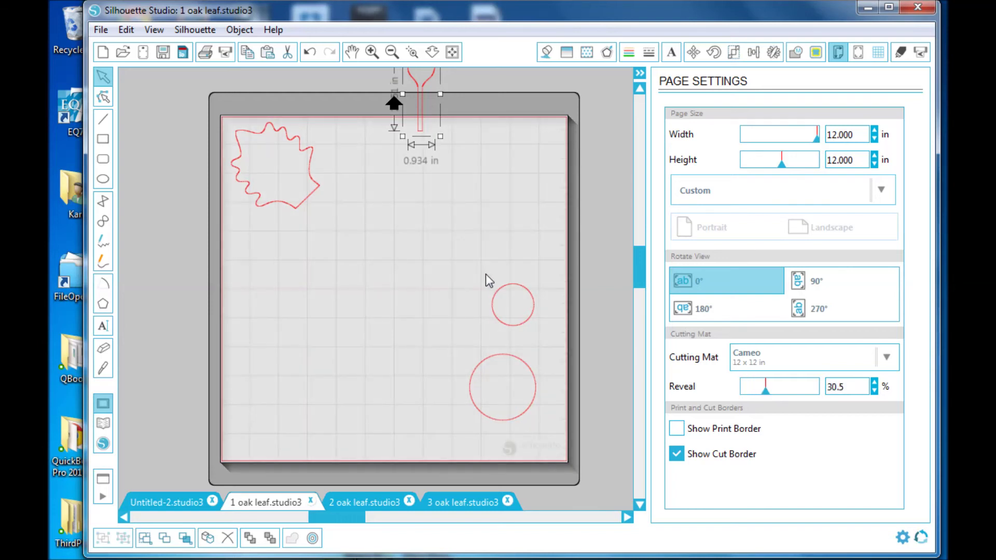
Replicate the oak leaf outline as a column of four
left_click(310, 201)
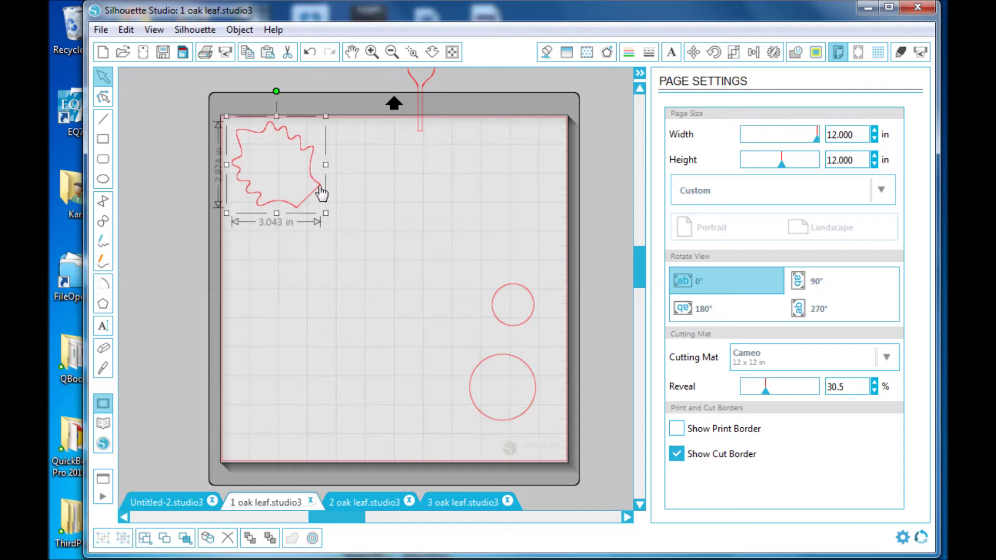
left_click(239, 31)
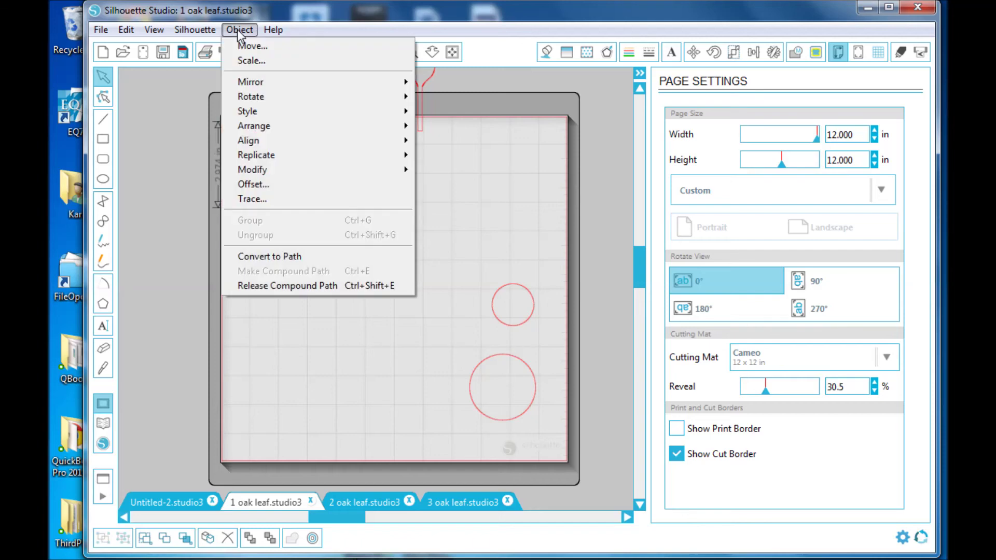
mouse_move(268, 161)
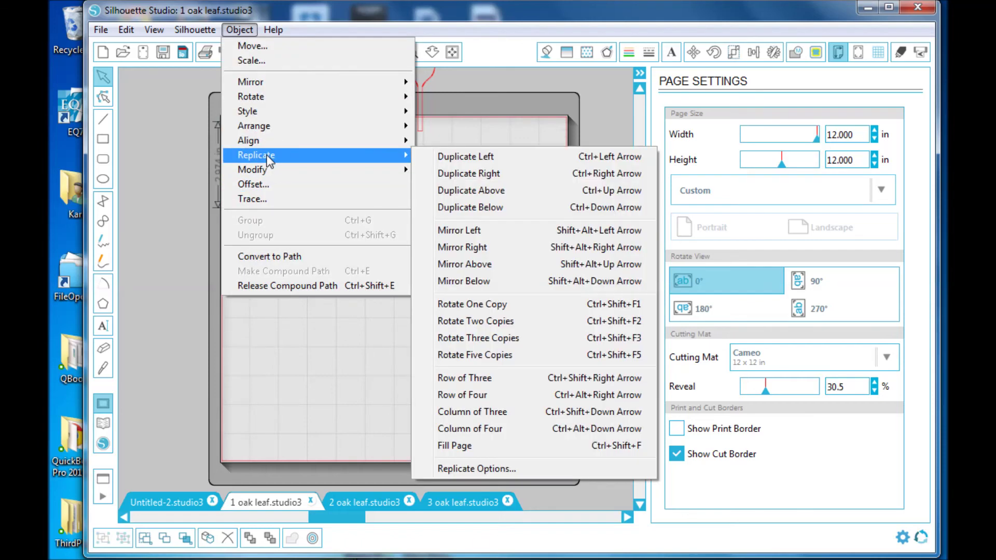
left_click(502, 430)
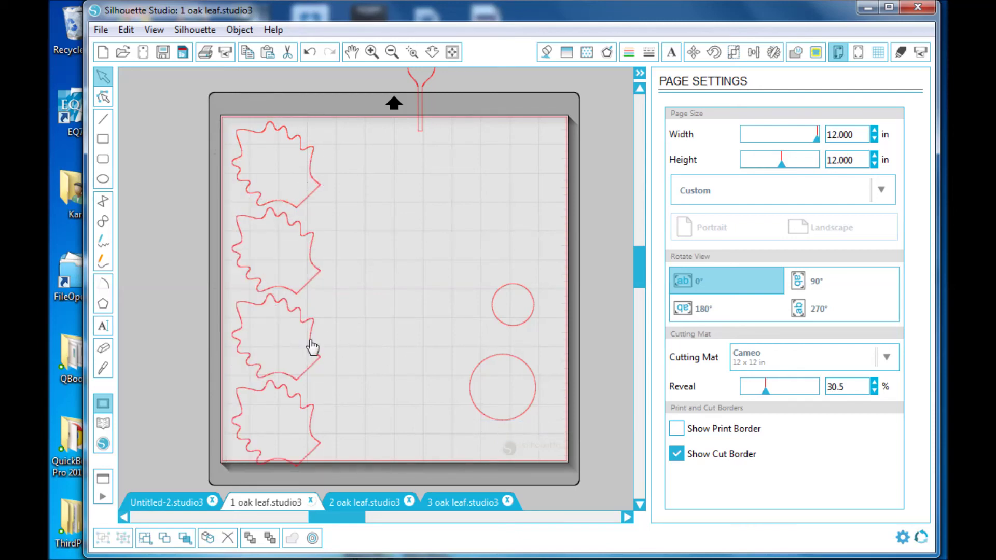
Move the two lowest oak leaf copies into a second column beside the upper two, forming a two-by-two block
left_click_drag(307, 344, 405, 178)
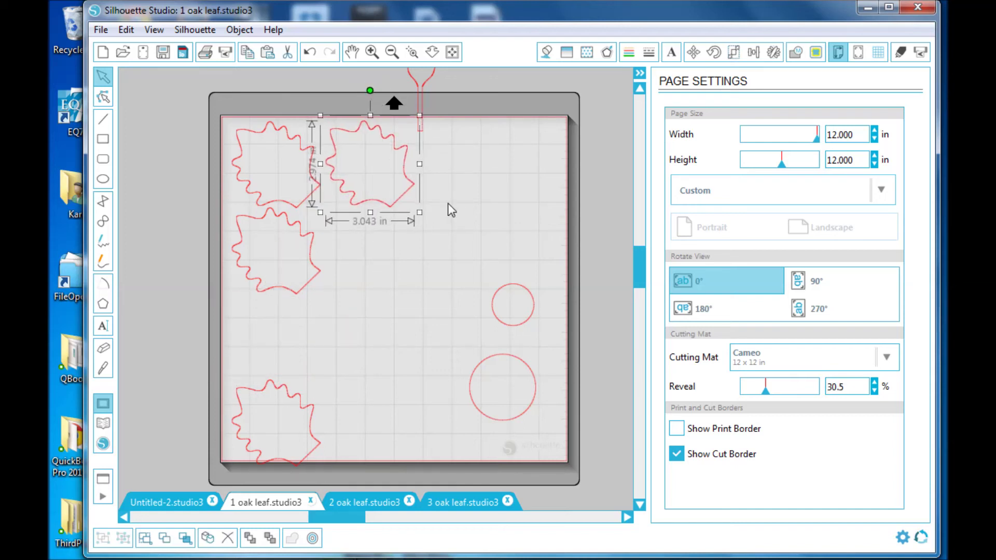
left_click(311, 451)
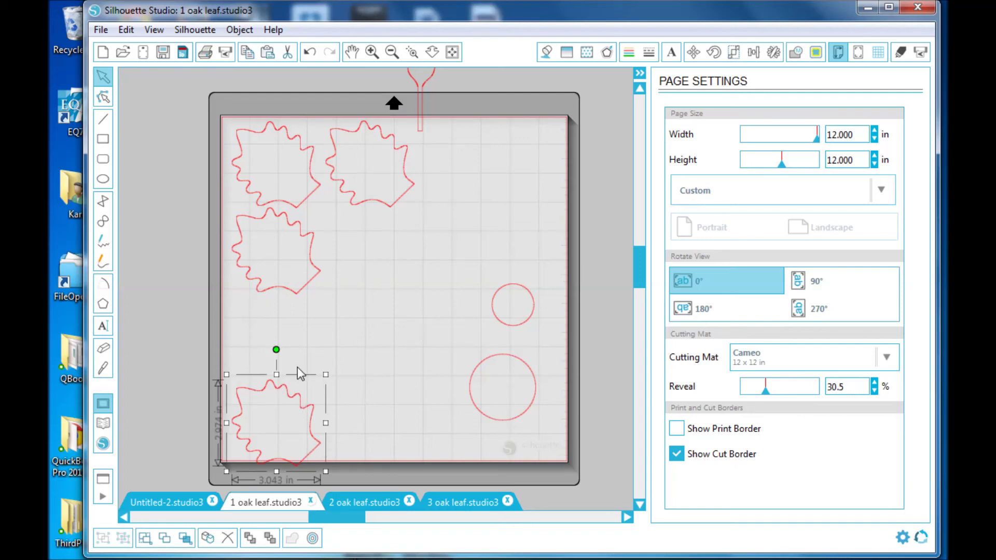
left_click(291, 382)
left_click(285, 394)
left_click_drag(285, 394, 377, 220)
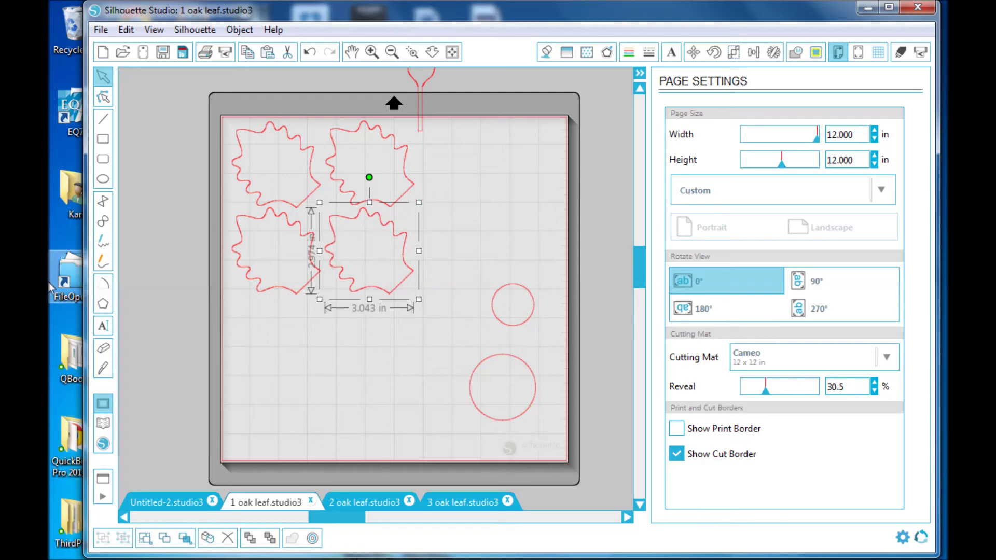
Move the stem outline onto the mat beside the upper leaves and replicate it as a row of four
left_click(430, 83)
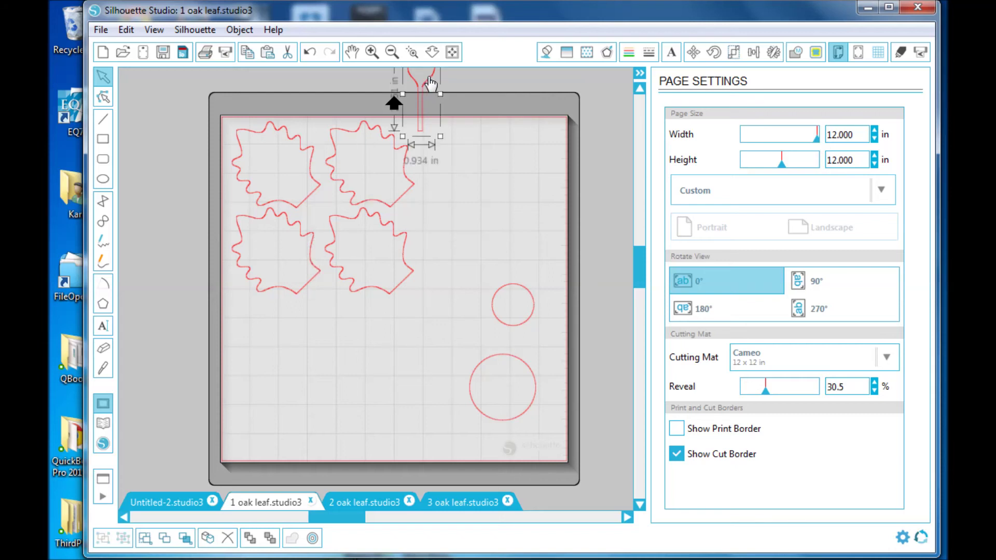
left_click_drag(430, 84, 466, 155)
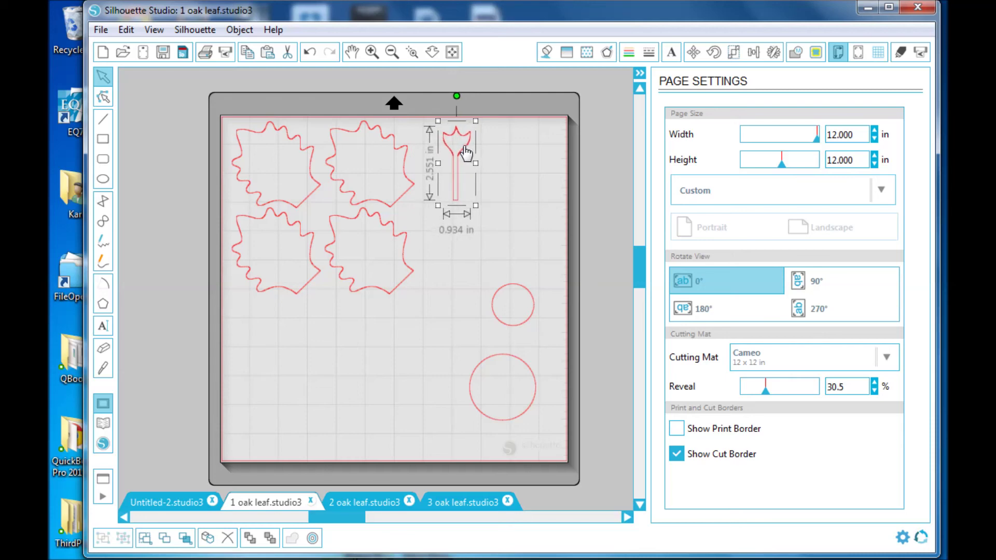
left_click(240, 31)
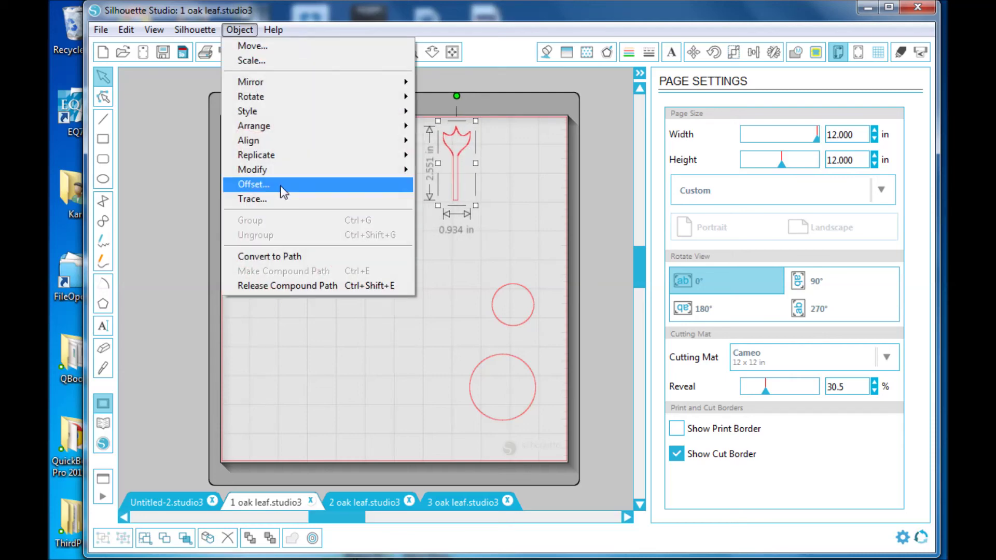
mouse_move(264, 158)
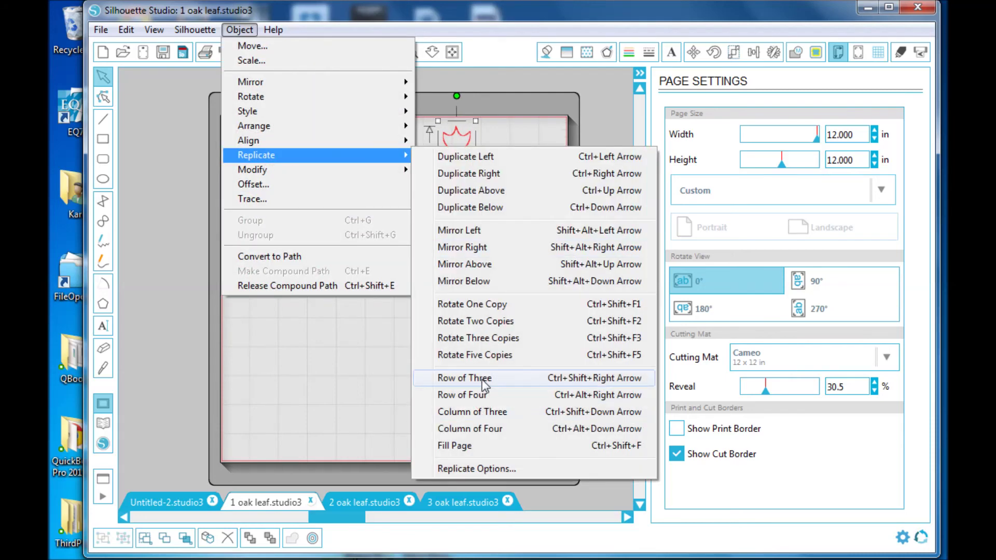
left_click(478, 398)
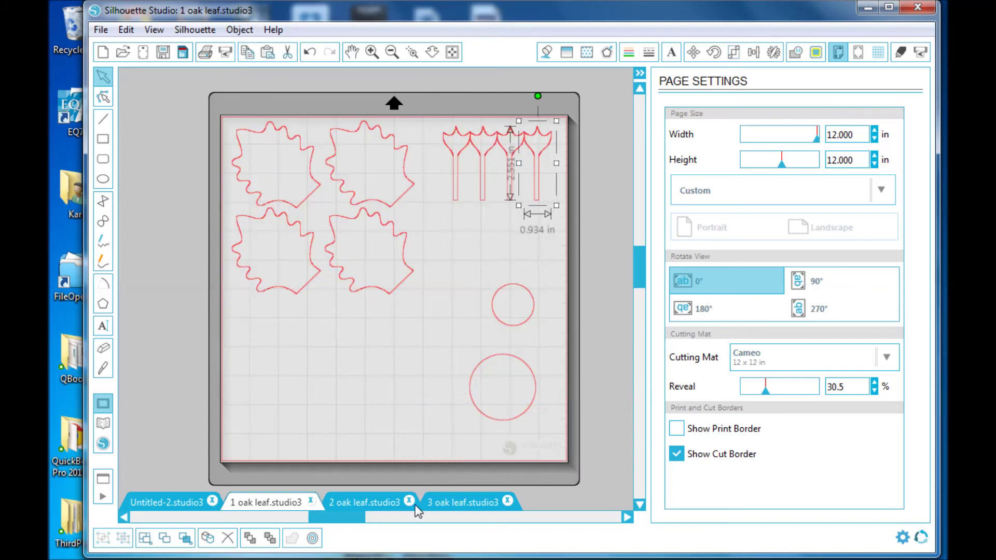
Move the large circle to the mat's lower-left corner and the small circle down to its lower-right area
left_click(514, 419)
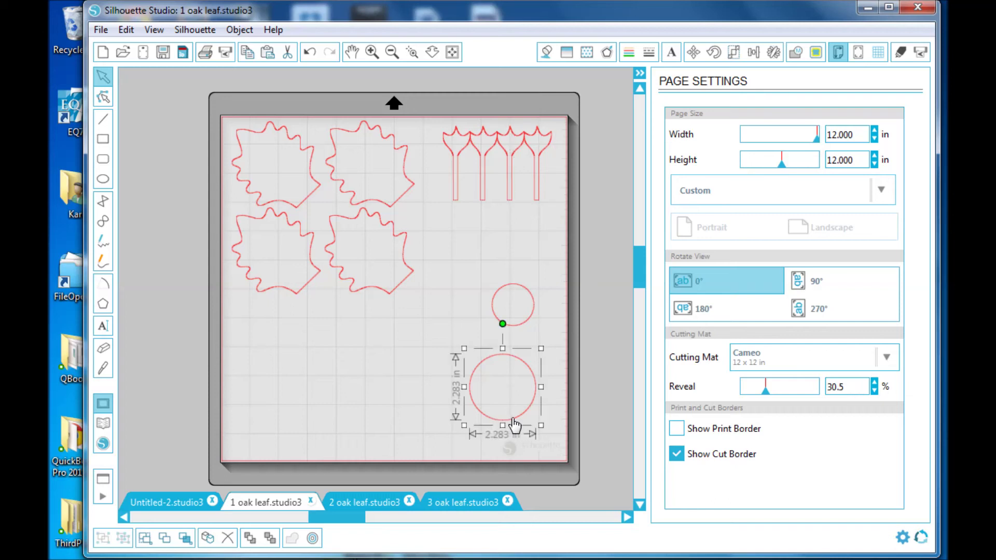
left_click_drag(516, 423, 277, 451)
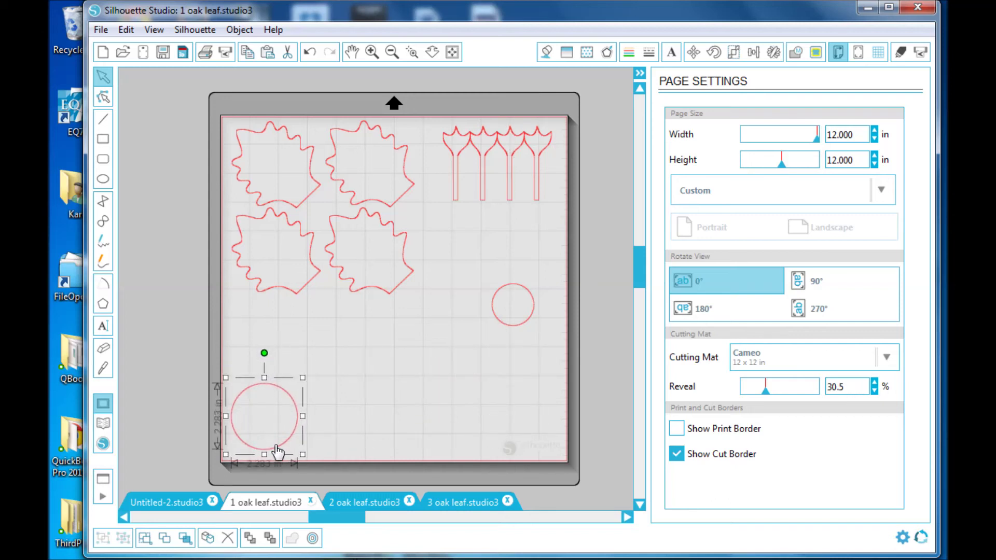
left_click(517, 327)
left_click_drag(521, 328, 548, 457)
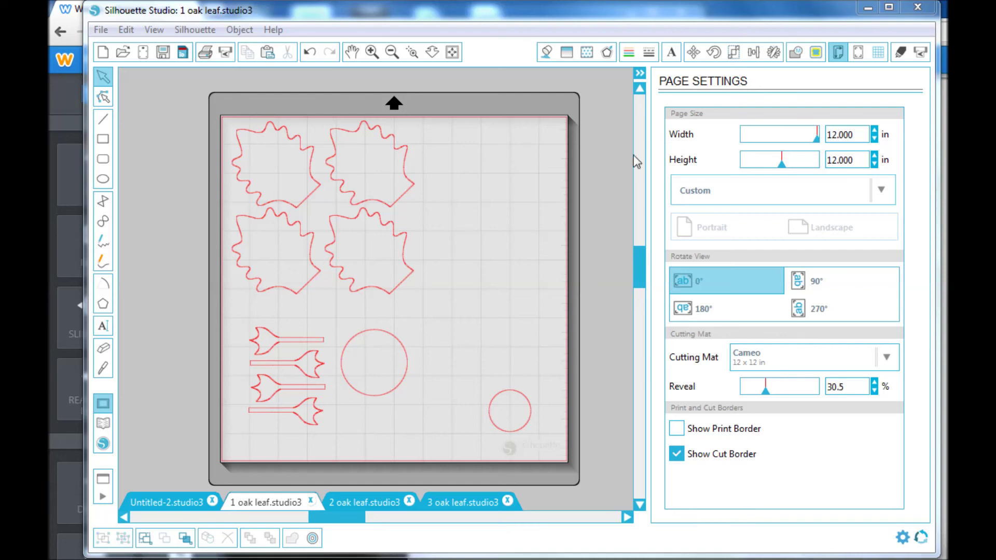
Open the cut settings and review the cut style and the material types down to the Fabric entry
left_click(194, 30)
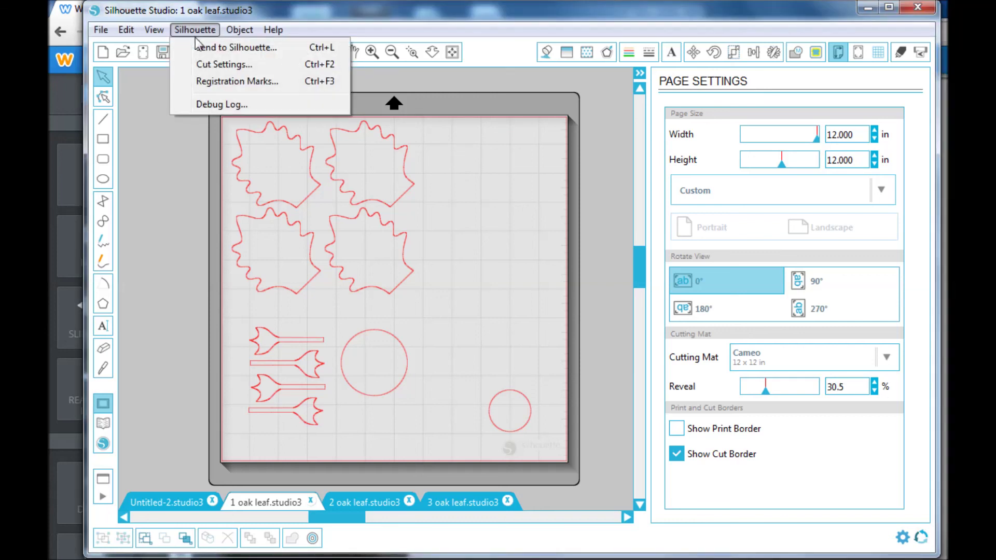
left_click(235, 67)
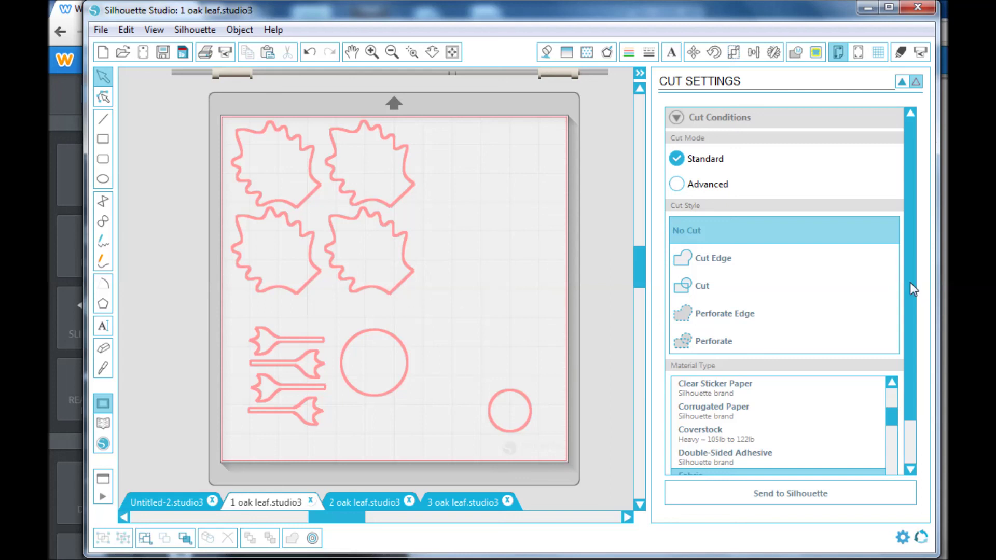
scroll(913, 289, "down", 2)
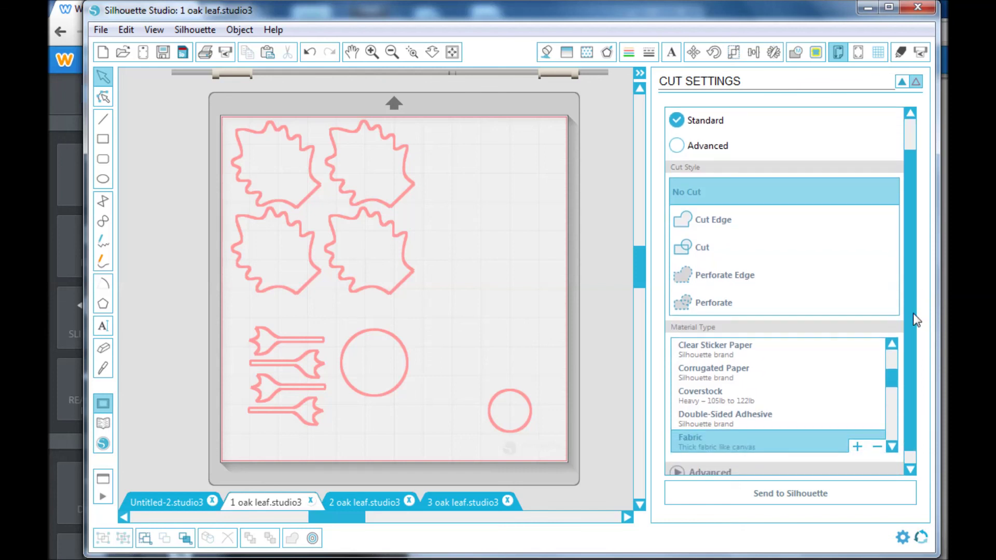
left_click_drag(914, 329, 923, 350)
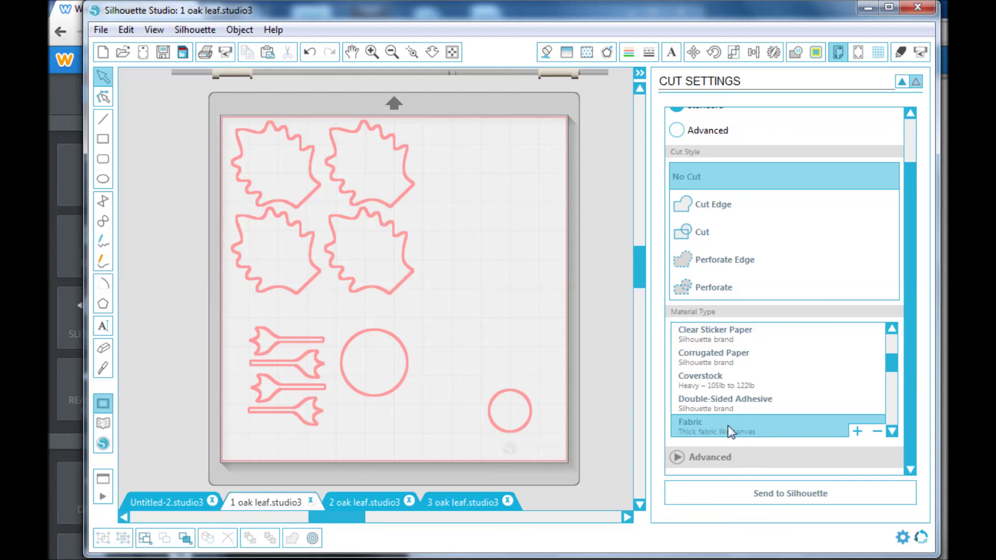